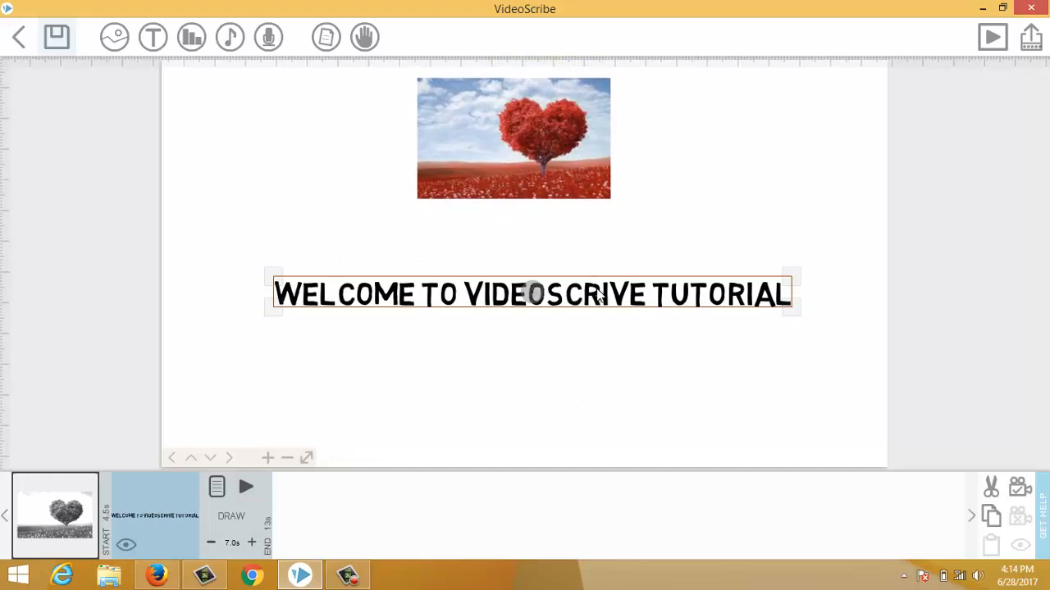
Move the title text up closer to the heart image with its camera position locked, and preview the whole scribe
left_click_drag(599, 297, 597, 258)
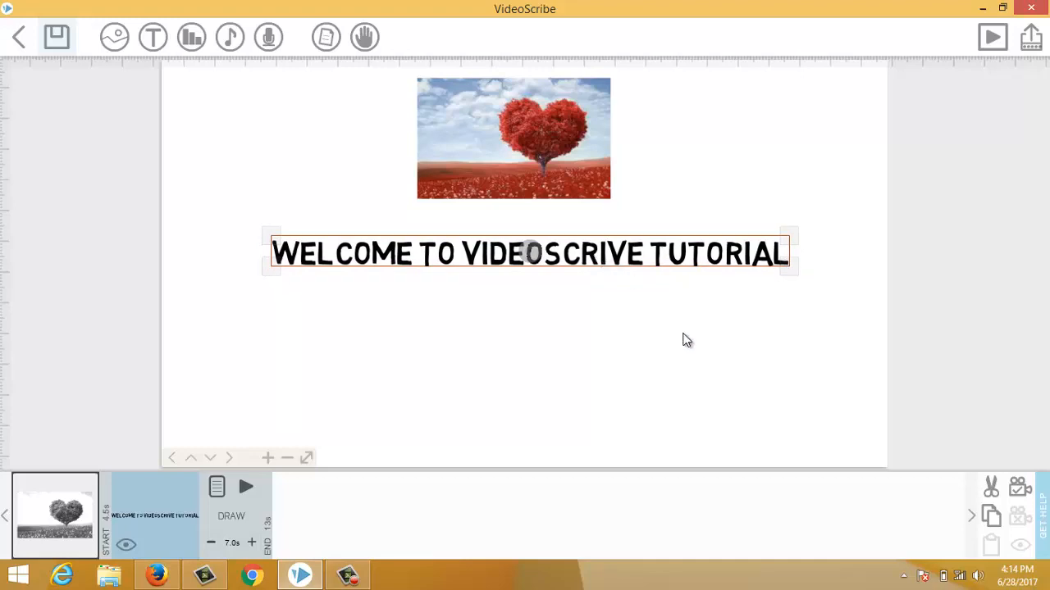
left_click(1026, 488)
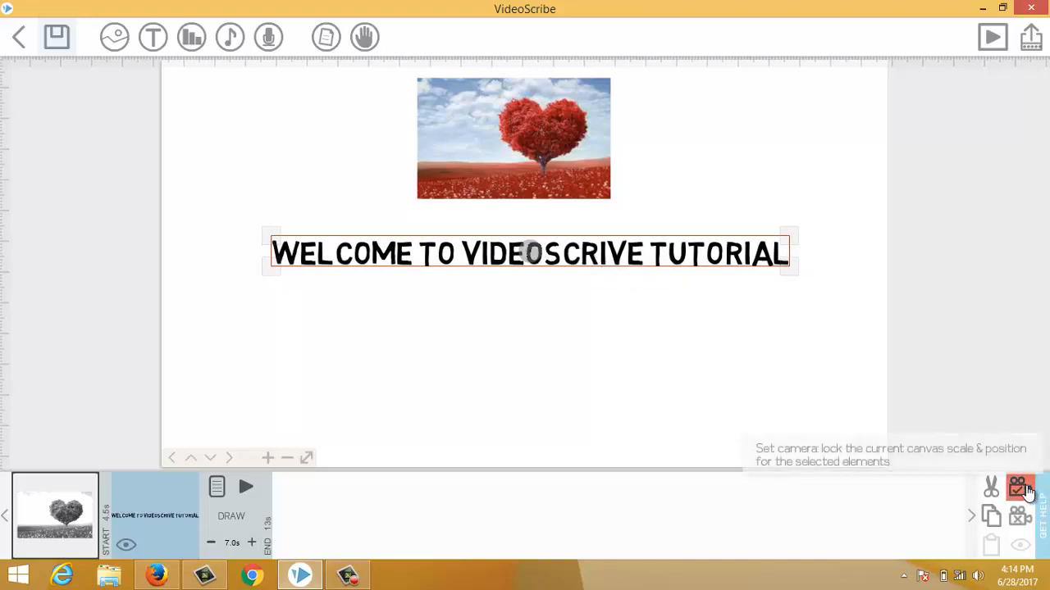
left_click(992, 37)
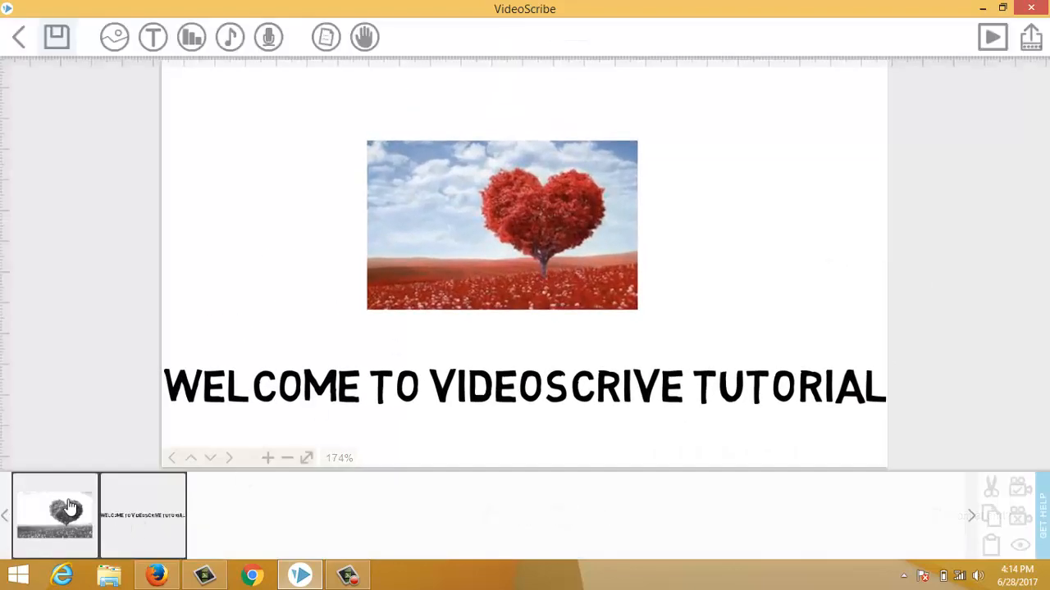
Change the heart image's animation from Draw to Move In with a chosen entry direction, and preview it
left_click(71, 509)
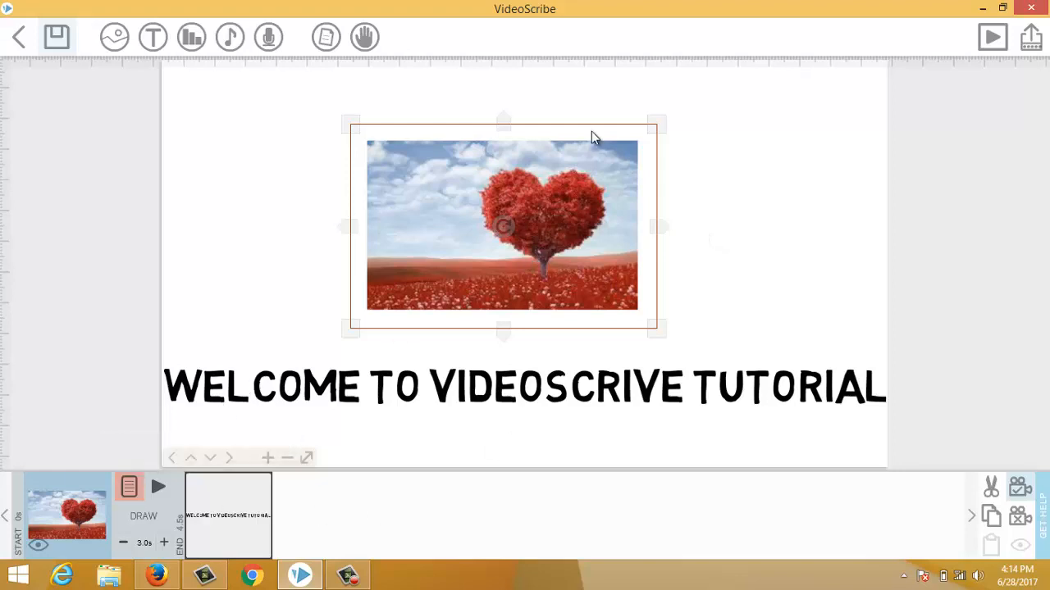
left_click(131, 488)
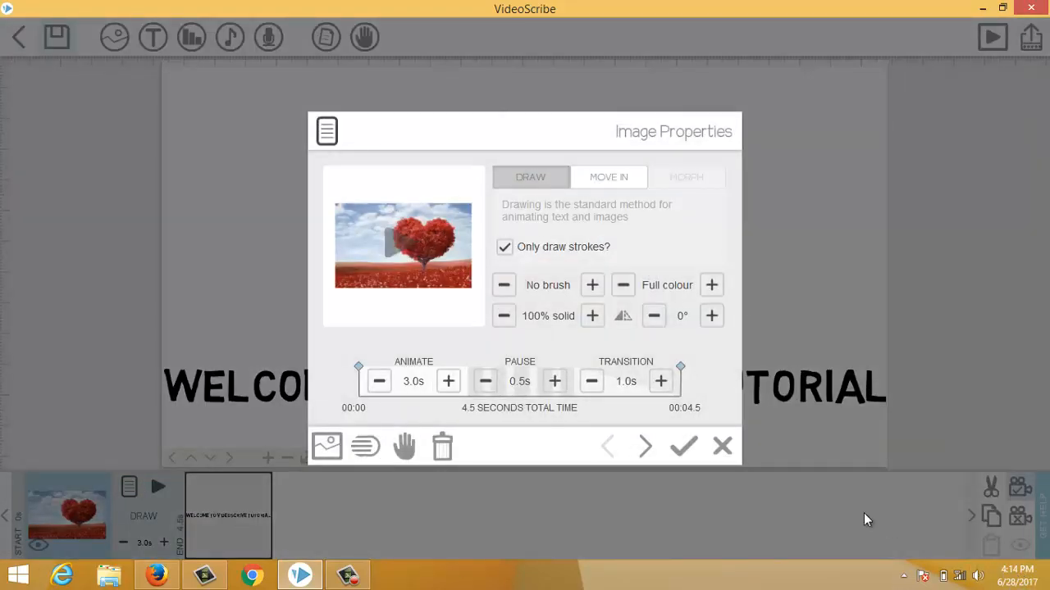
left_click(613, 180)
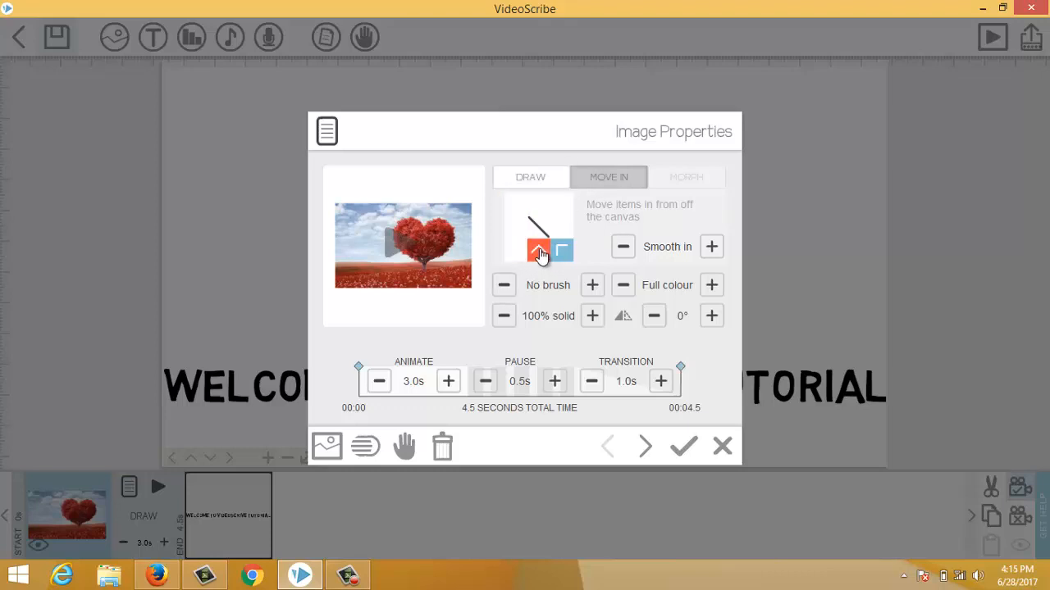
left_click(540, 254)
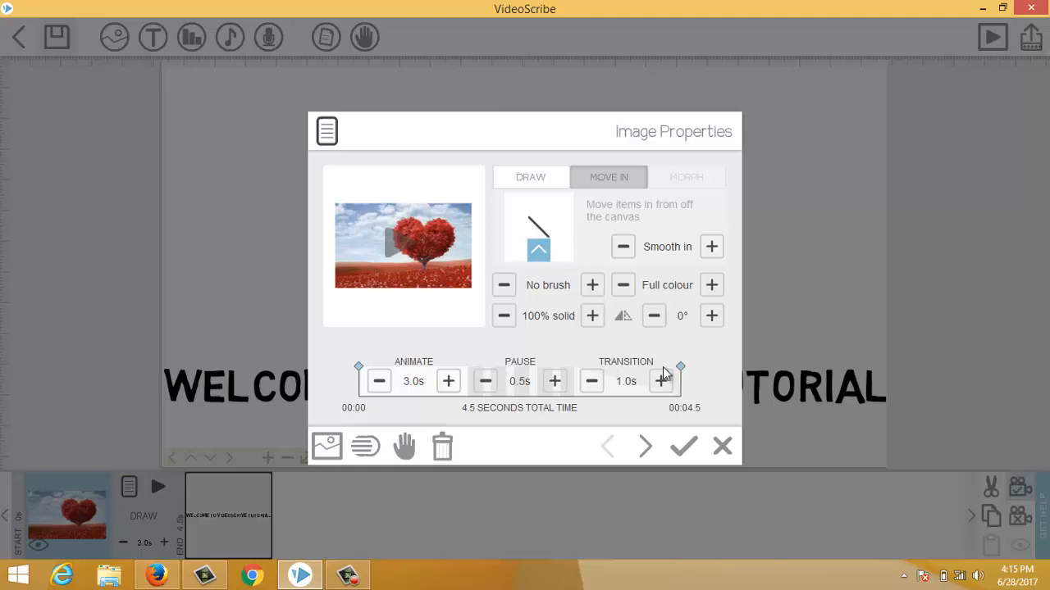
left_click(685, 448)
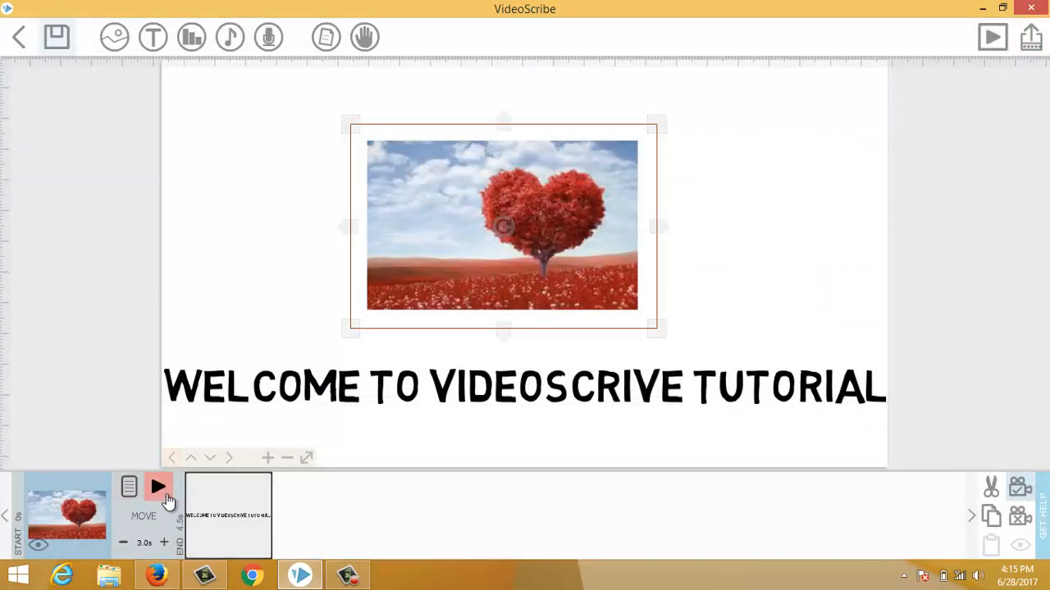
left_click(158, 488)
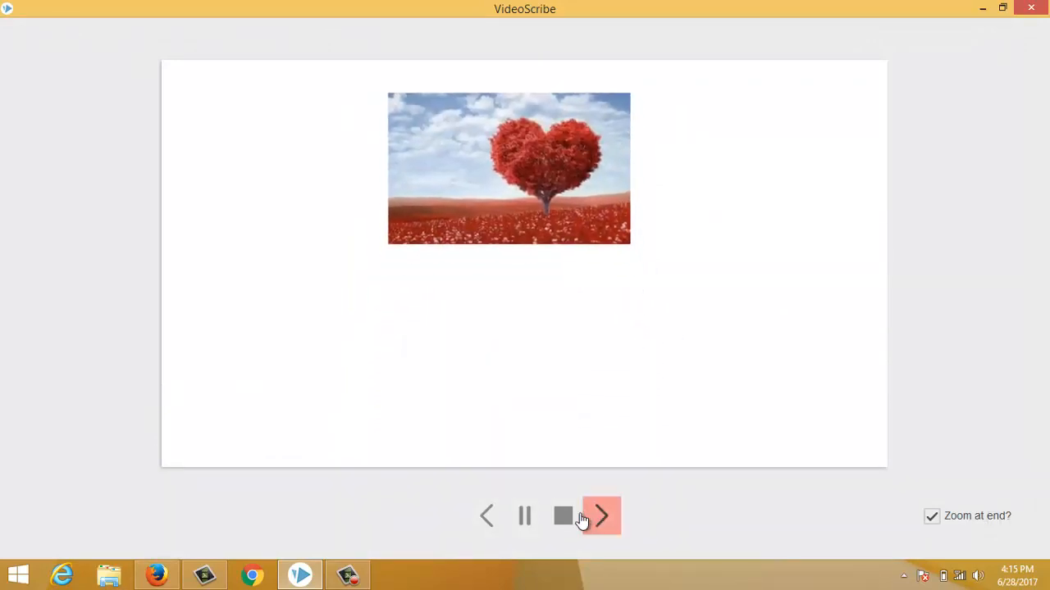
left_click(564, 516)
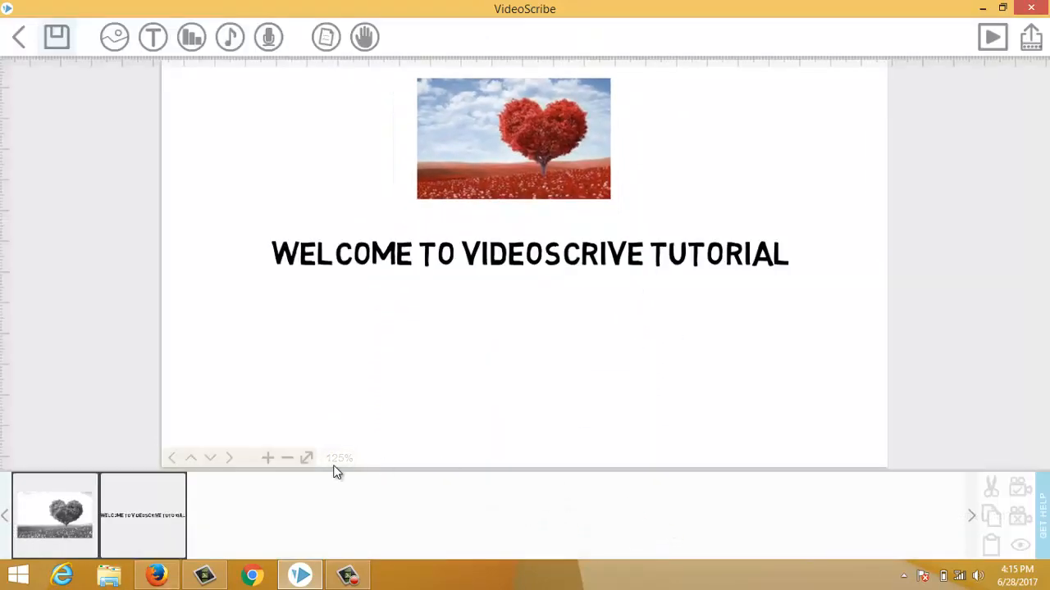
Assign the light-blue ProMarker pen as the hand used for the heart image only
left_click(47, 513)
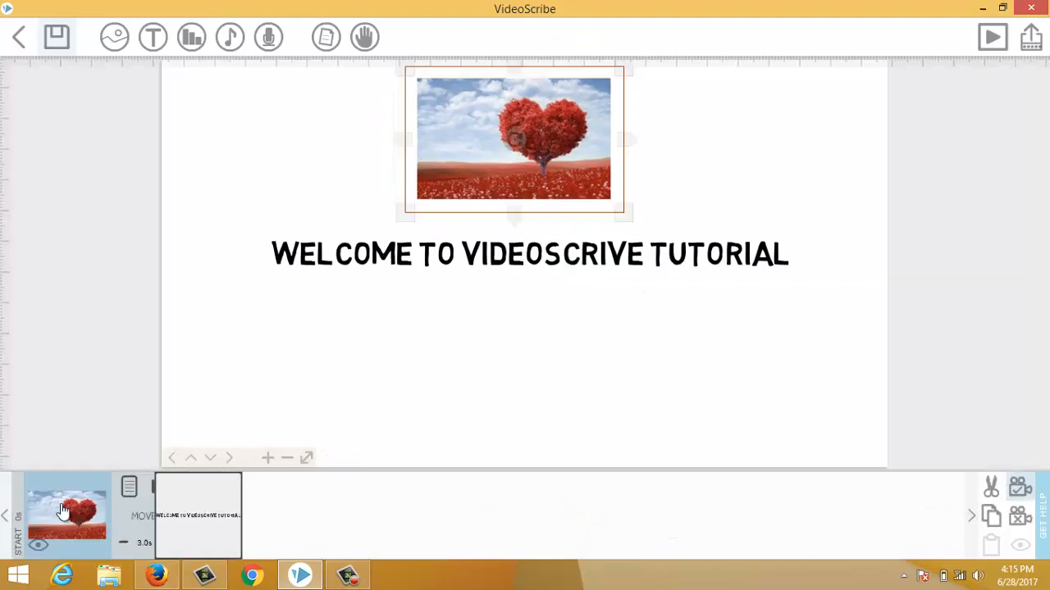
left_click(128, 490)
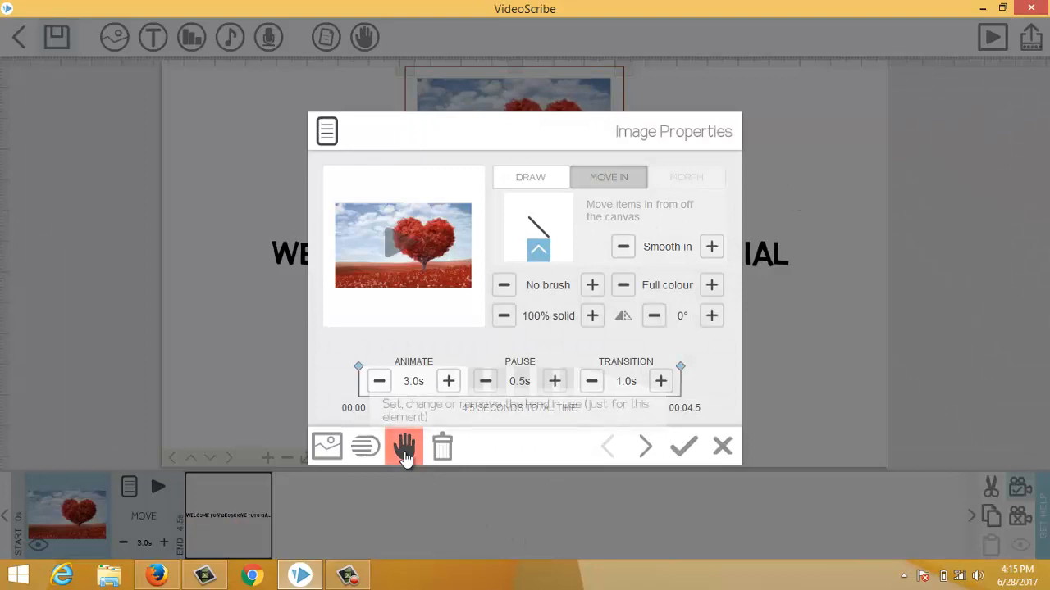
left_click(404, 447)
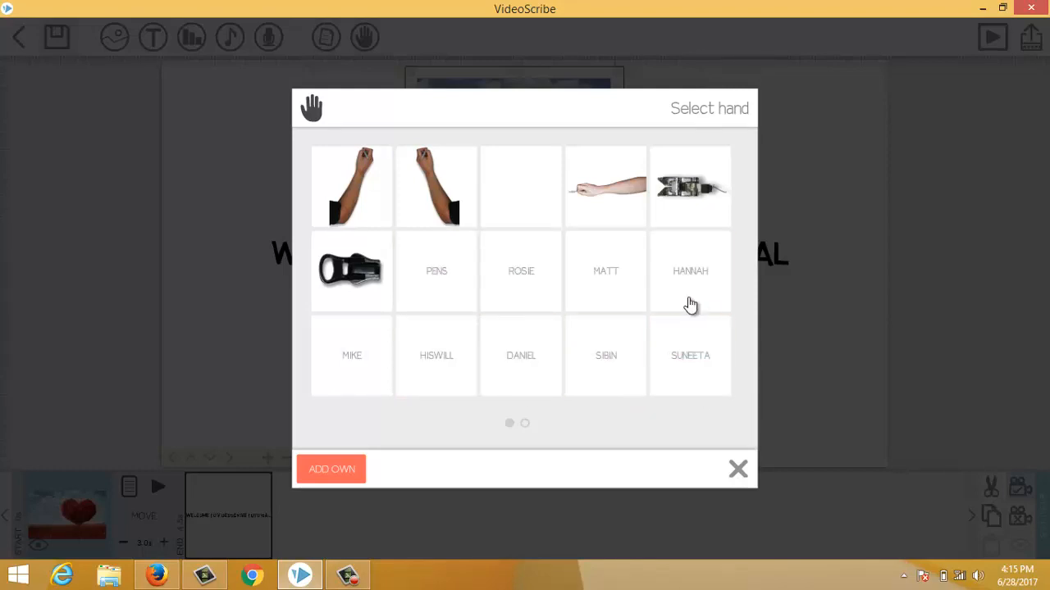
left_click(428, 277)
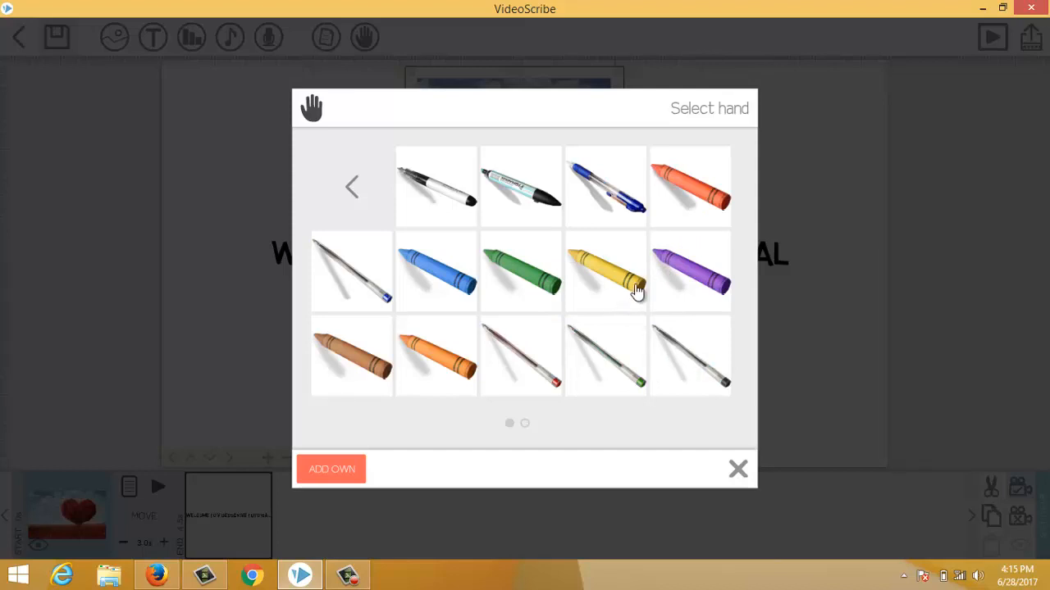
left_click(514, 193)
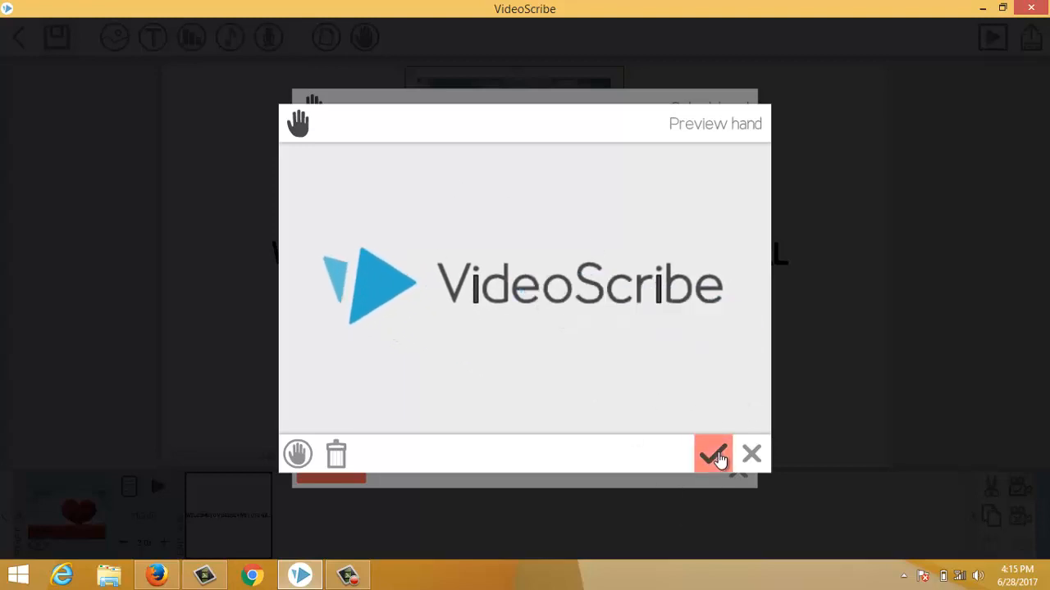
left_click(718, 453)
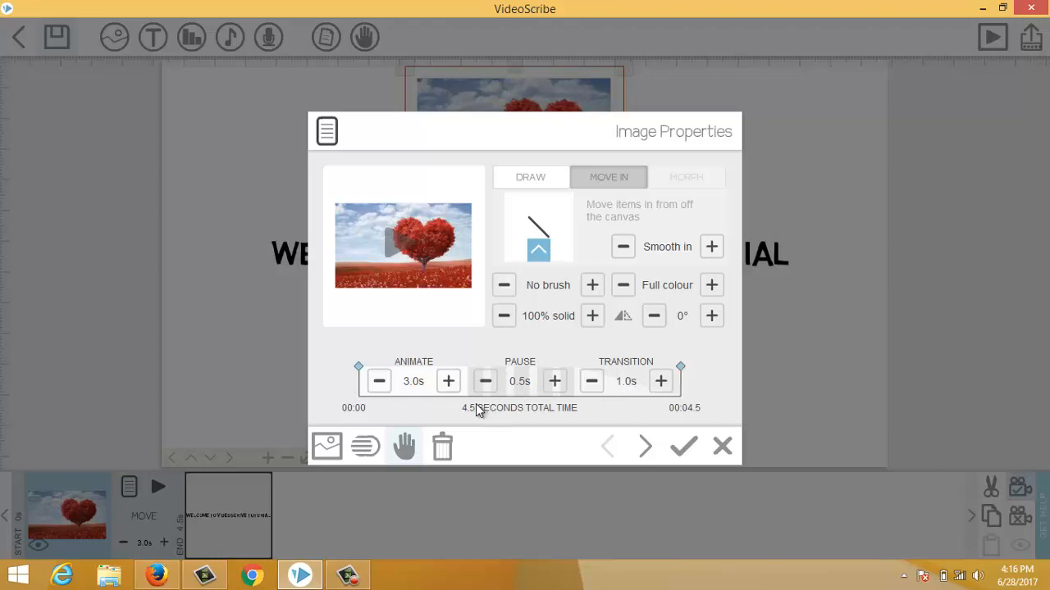
Set the heart image's animate time to 1.5 s, pause to 1.0 s and transition to 0.5 s, and preview the scribe
left_click(379, 383)
double_click(379, 382)
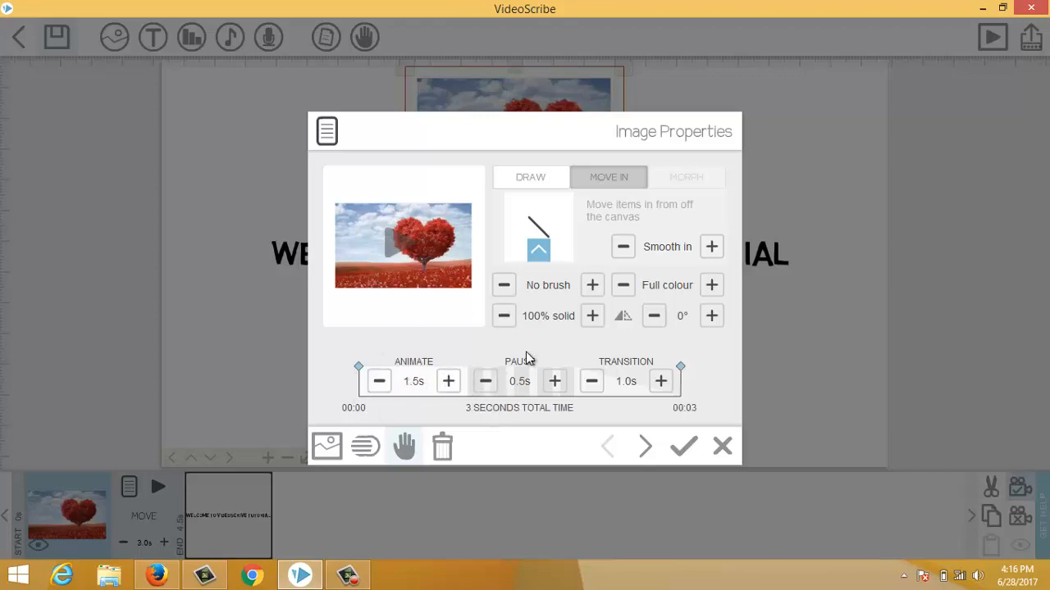
left_click(555, 382)
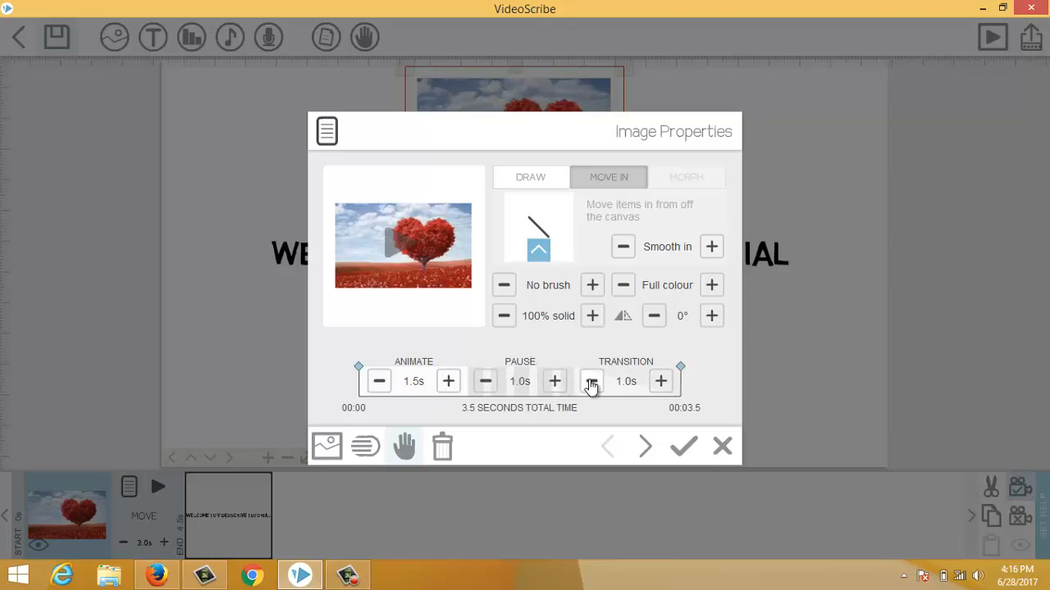
left_click(591, 382)
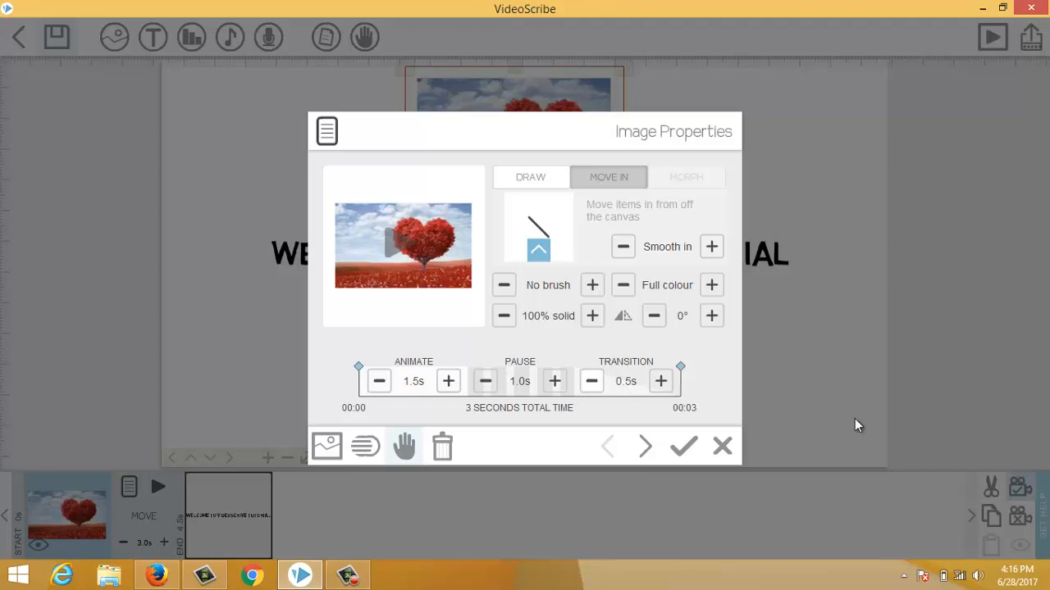
left_click(682, 452)
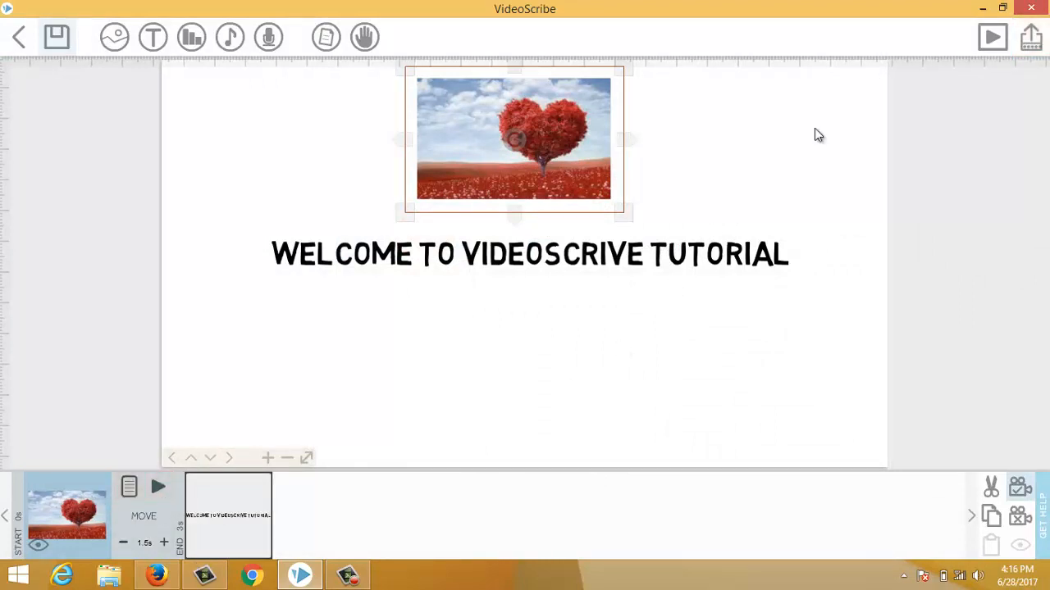
left_click(1002, 37)
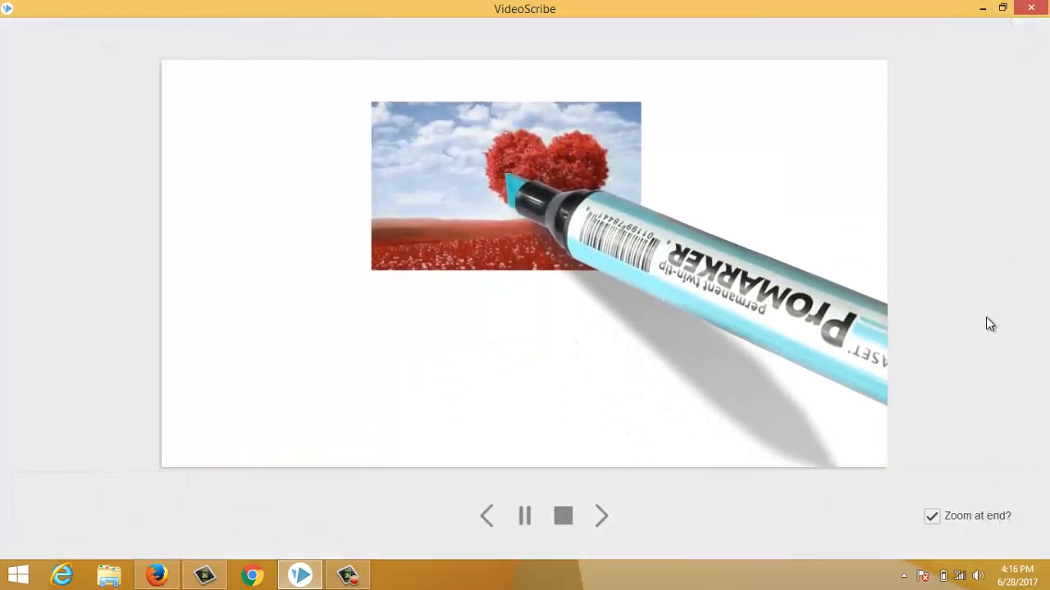
left_click(563, 515)
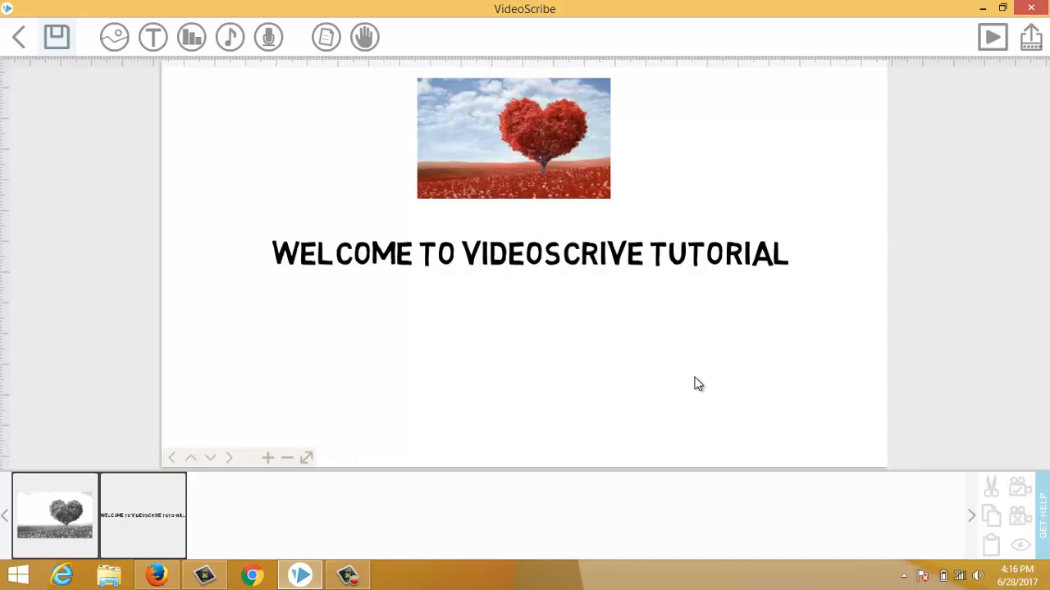
Move the heart image to the canvas's upper-left area and place the title beneath it, shrunk to roughly half its width
left_click(533, 164)
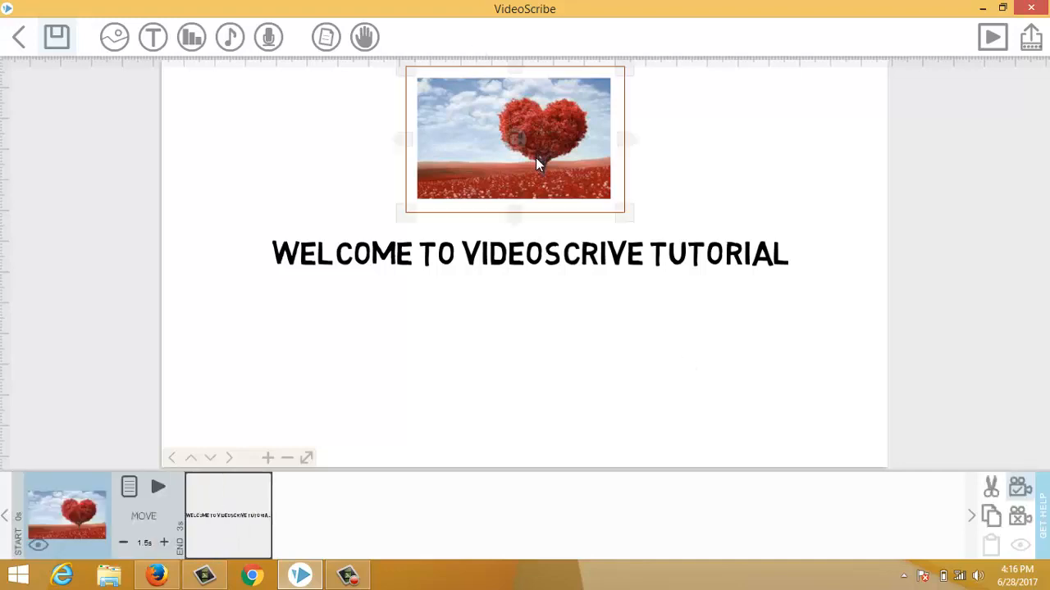
left_click_drag(561, 155, 343, 164)
left_click(555, 265)
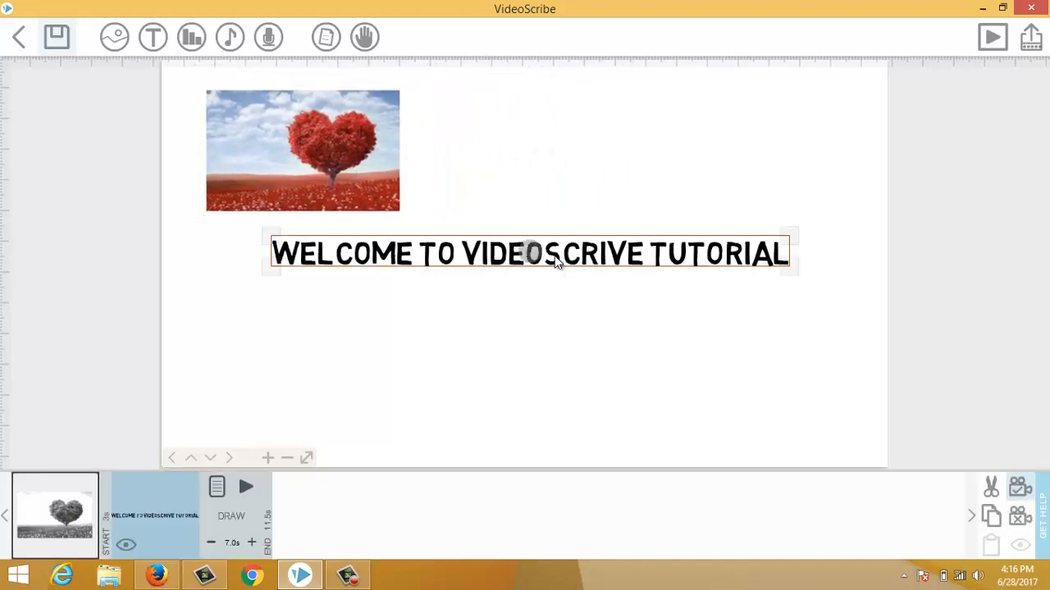
left_click_drag(555, 265, 470, 272)
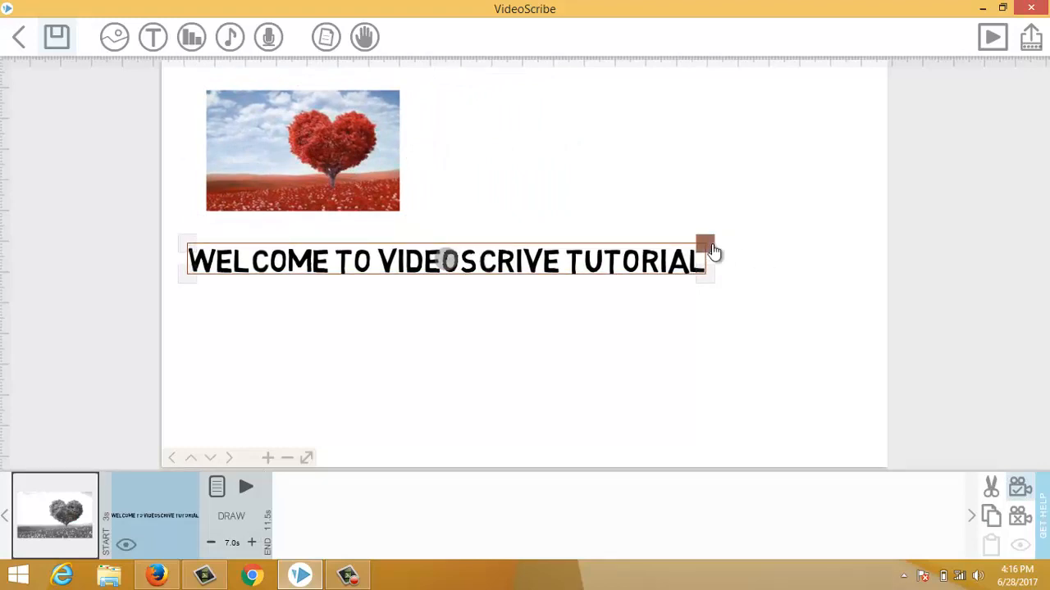
left_click_drag(710, 247, 653, 262)
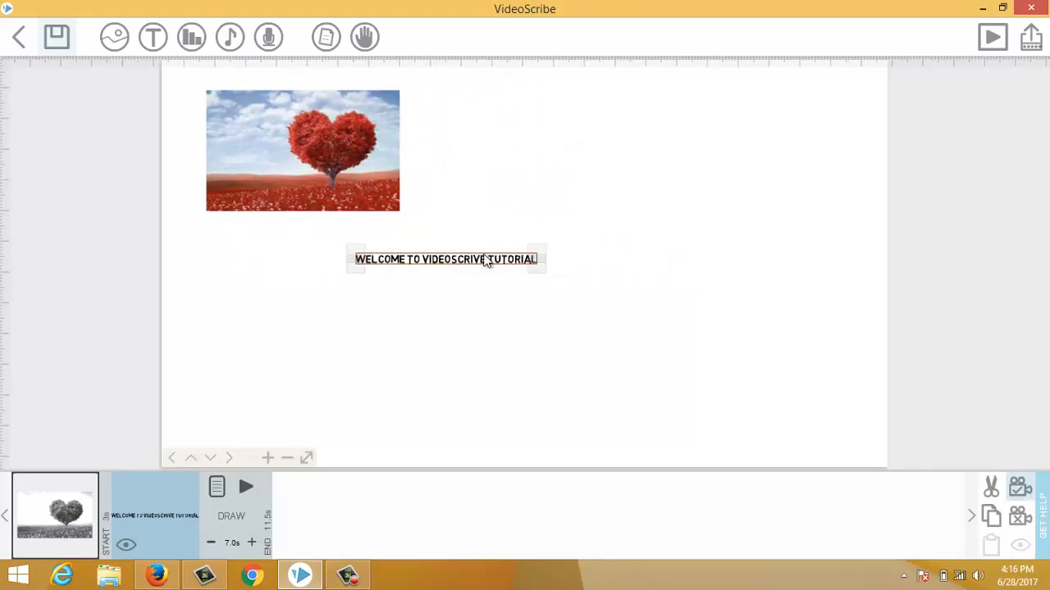
left_click_drag(545, 256, 589, 248)
left_click_drag(506, 271, 368, 273)
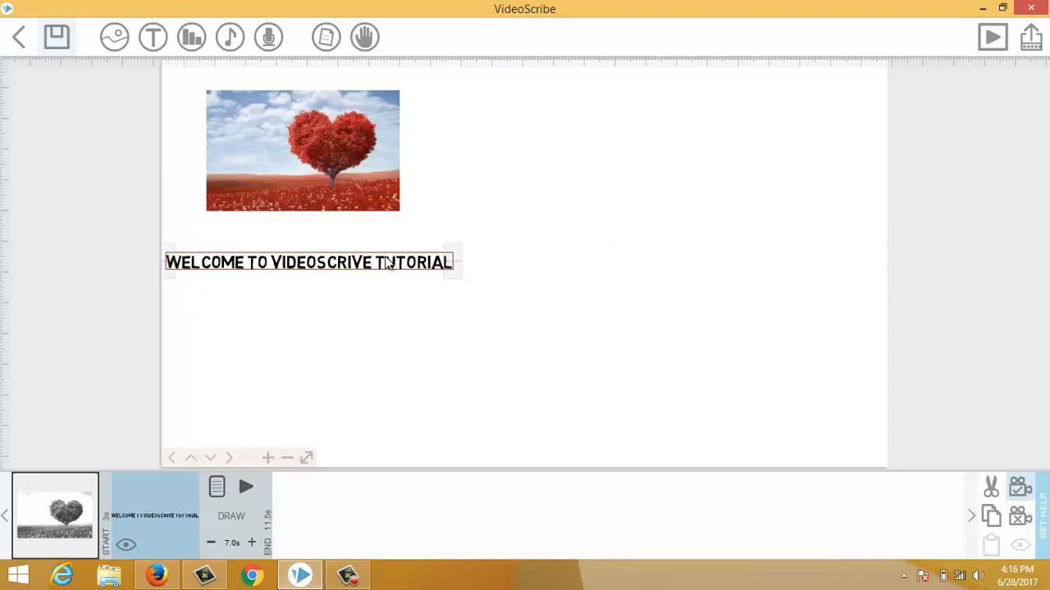
left_click(801, 188)
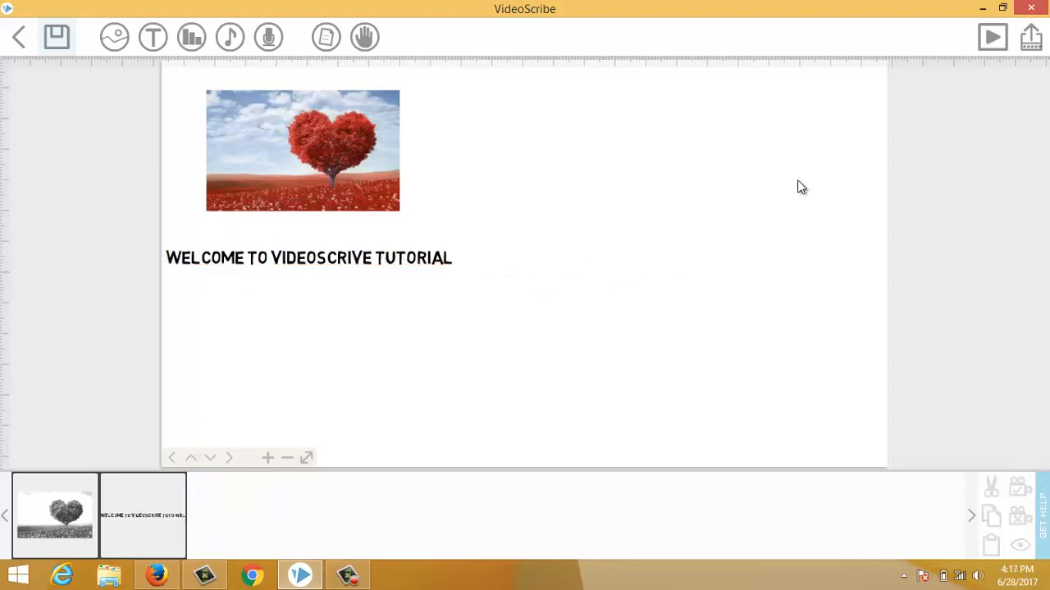
Add the image file 1 from the Desktop, using the line-drawing conversion that reveals the full photo with broad grey strokes
left_click(114, 39)
left_click(291, 457)
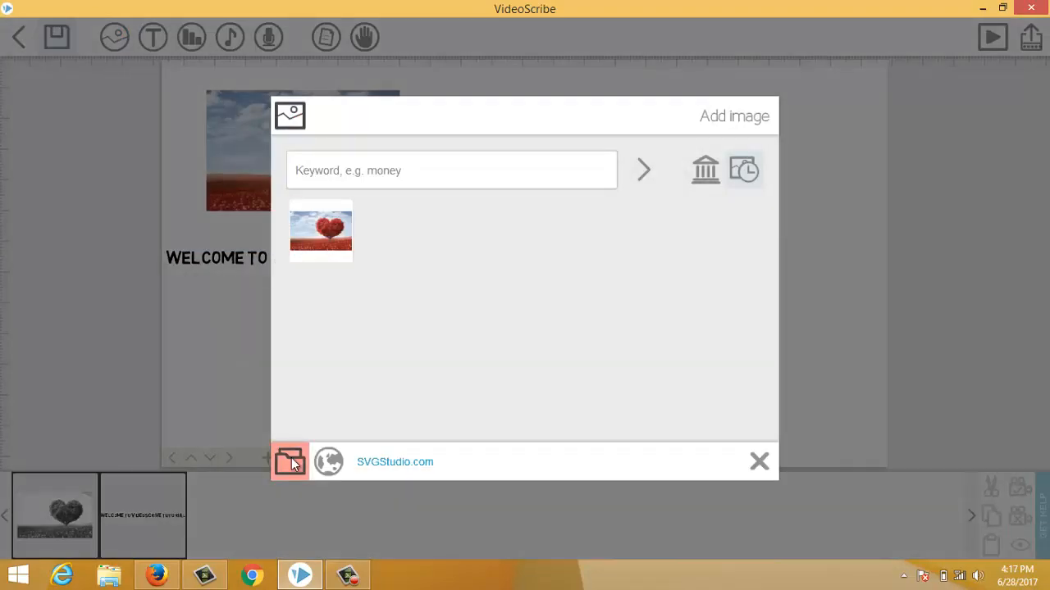
left_click_drag(522, 169, 518, 288)
left_click(163, 218)
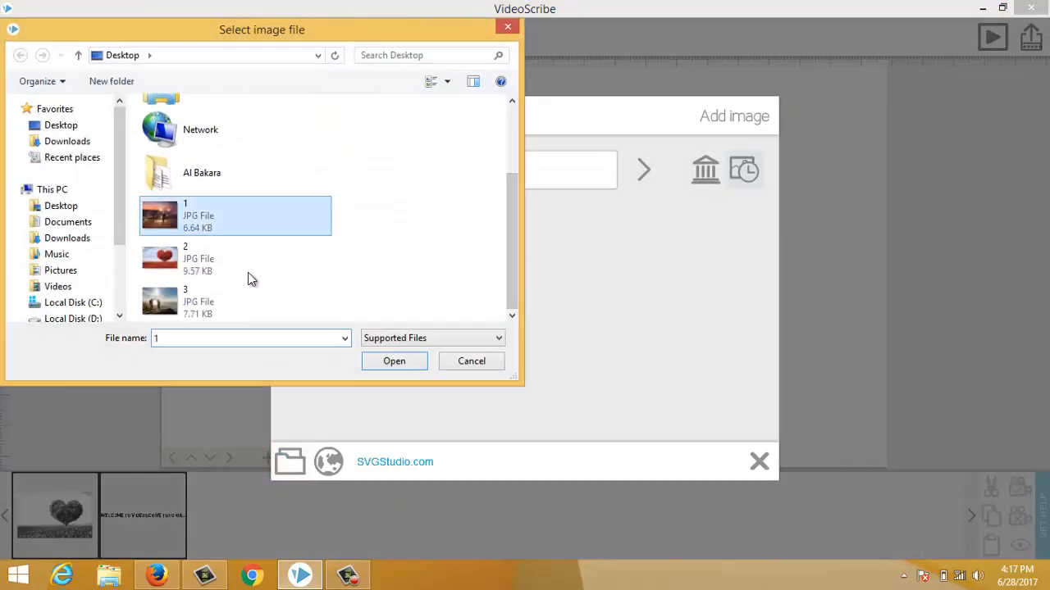
left_click(398, 365)
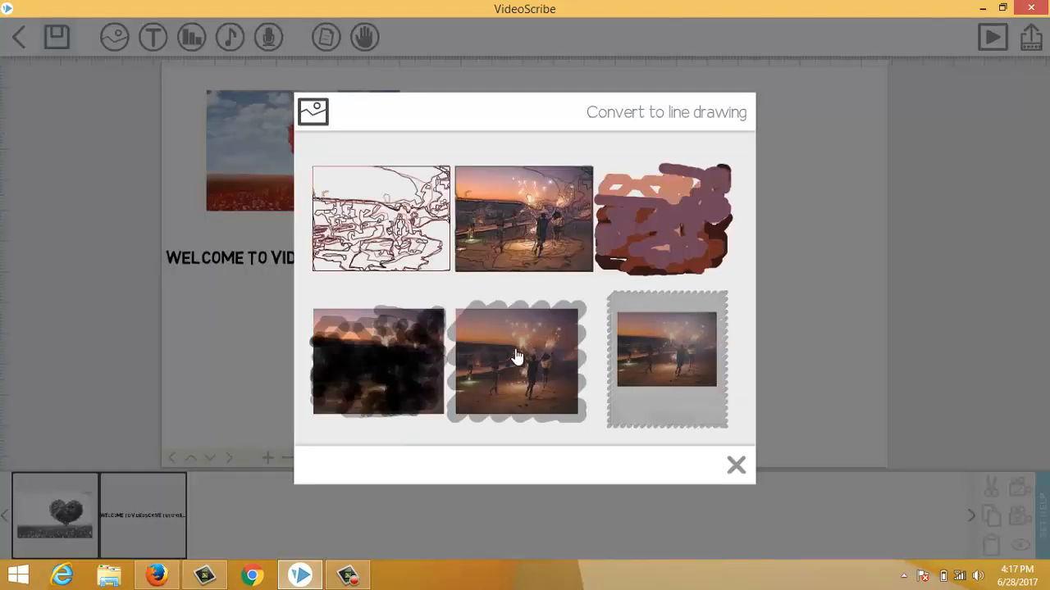
left_click(517, 356)
Place the sparkler photo in the canvas's upper-right area and resize it to nearly match the heart image
left_click_drag(577, 220, 728, 153)
left_click_drag(529, 330, 590, 282)
left_click_drag(626, 235, 623, 187)
left_click(850, 160)
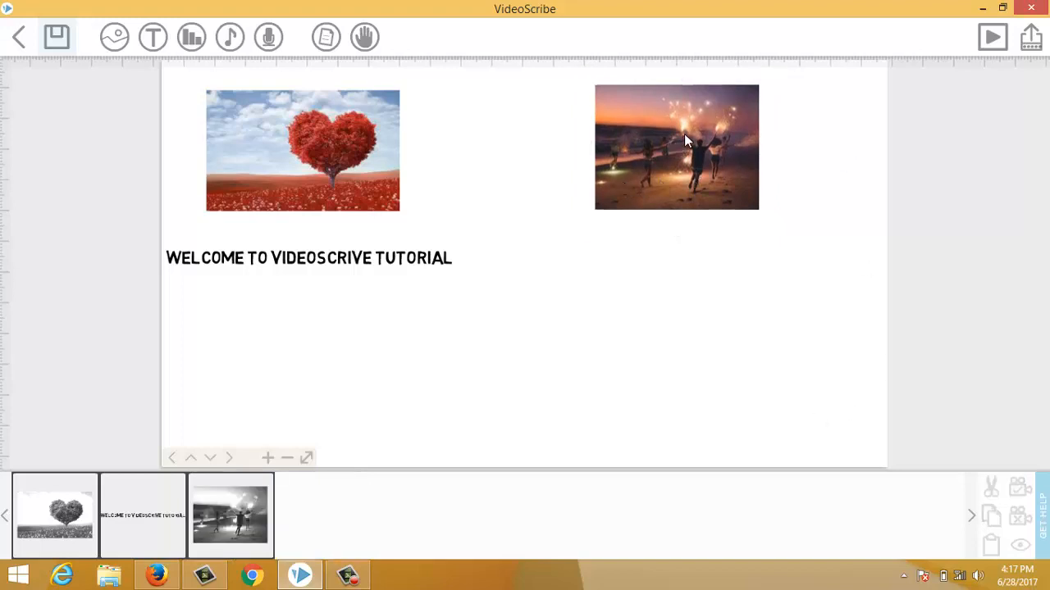
left_click(686, 136)
left_click_drag(580, 229, 575, 234)
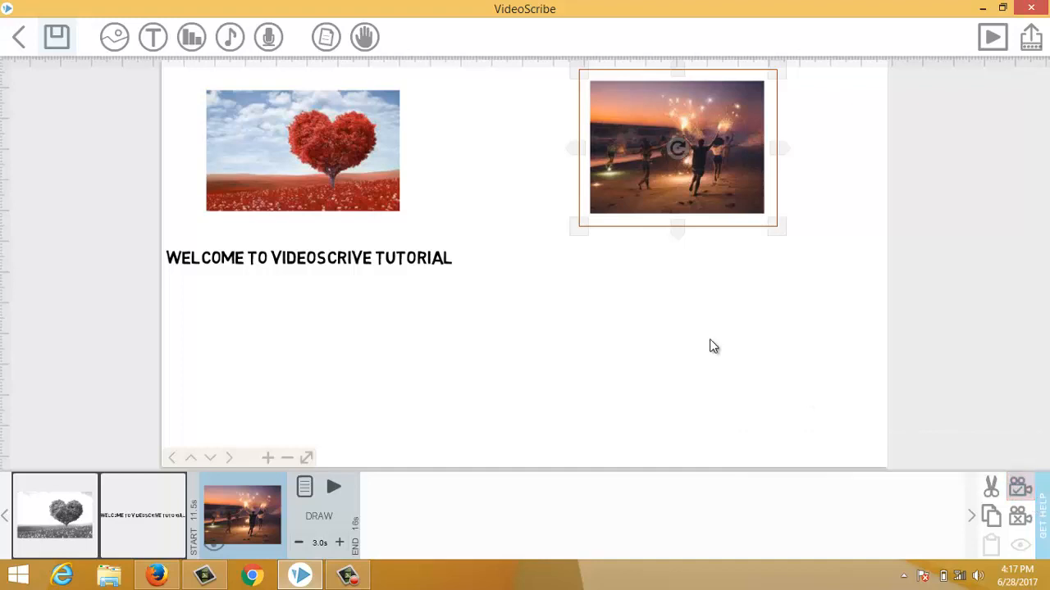
Add the text "Pic No.1" to the canvas in the Basic font
left_click(670, 266)
left_click(152, 41)
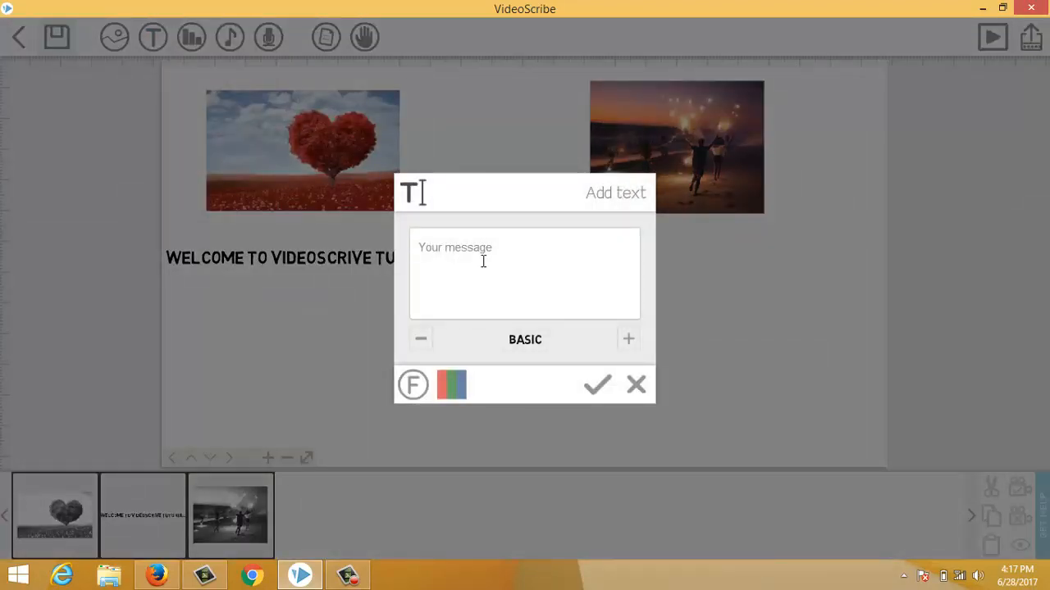
type("Pic No.1")
left_click(598, 394)
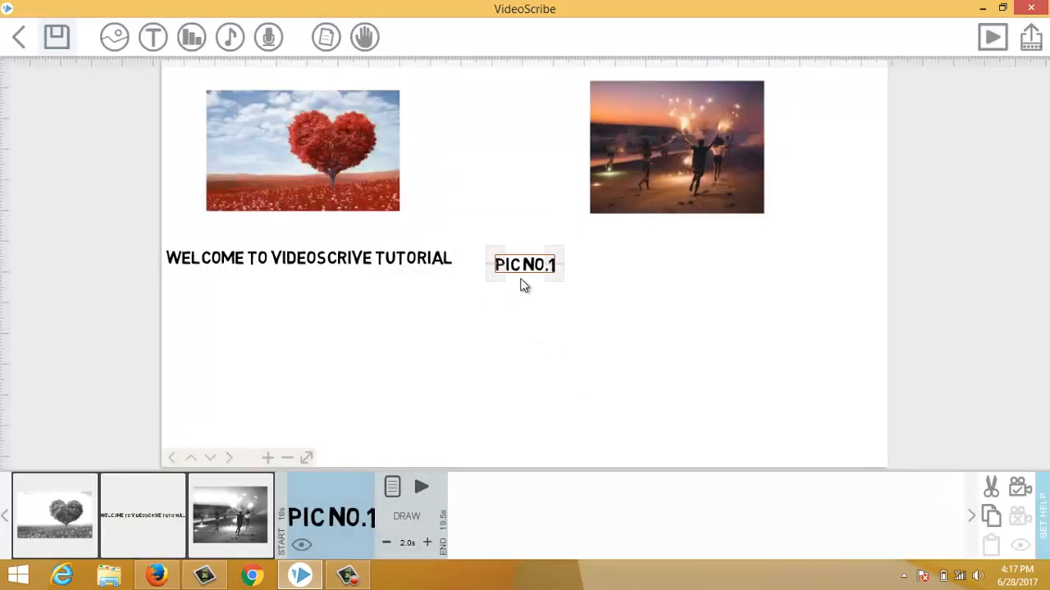
Place the "Pic No.1" caption centred beneath the sparkler photo and set its camera position to the current view
left_click_drag(531, 264, 689, 245)
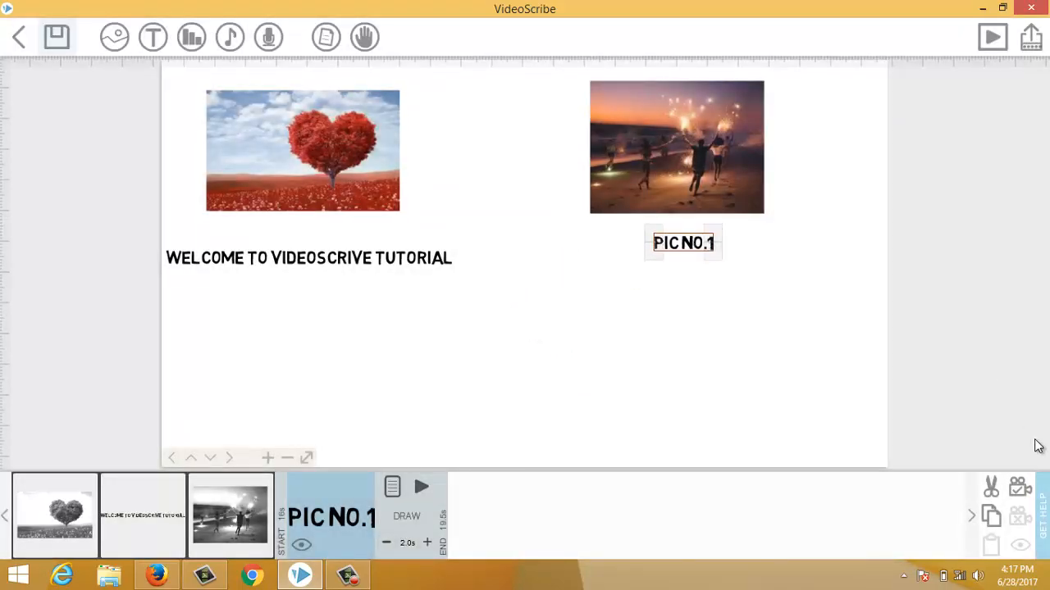
left_click(1025, 489)
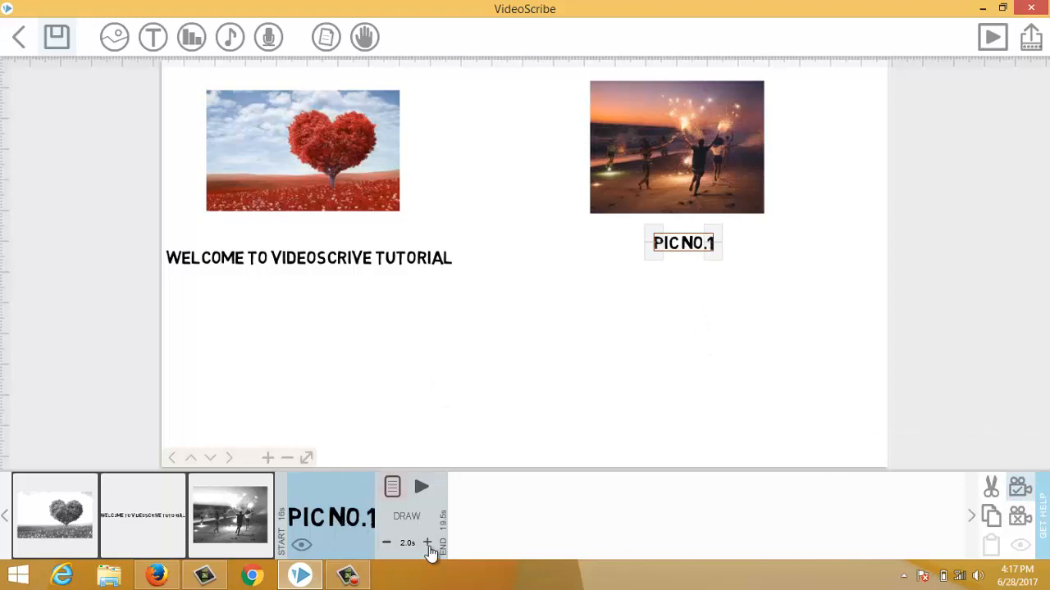
Preview the "Pic No.1" caption's drawing animation and change its text colour to red
left_click(390, 488)
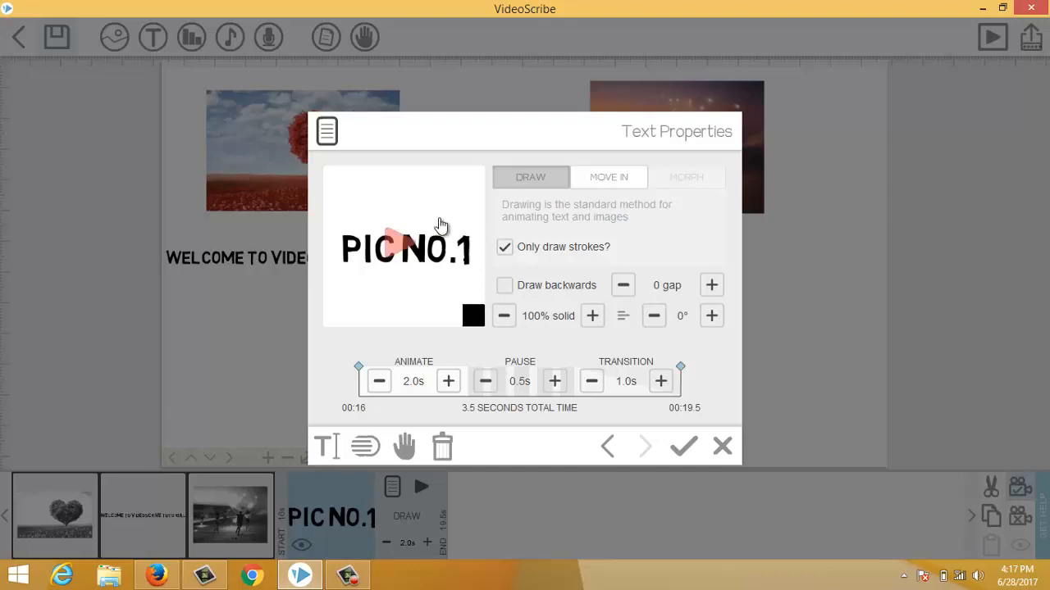
left_click(403, 242)
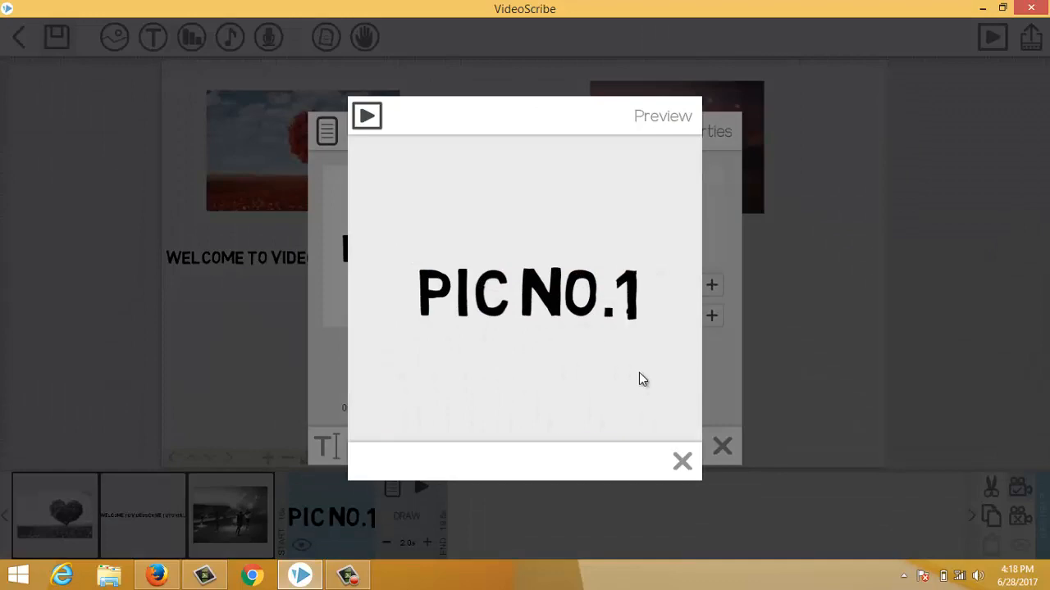
left_click(681, 462)
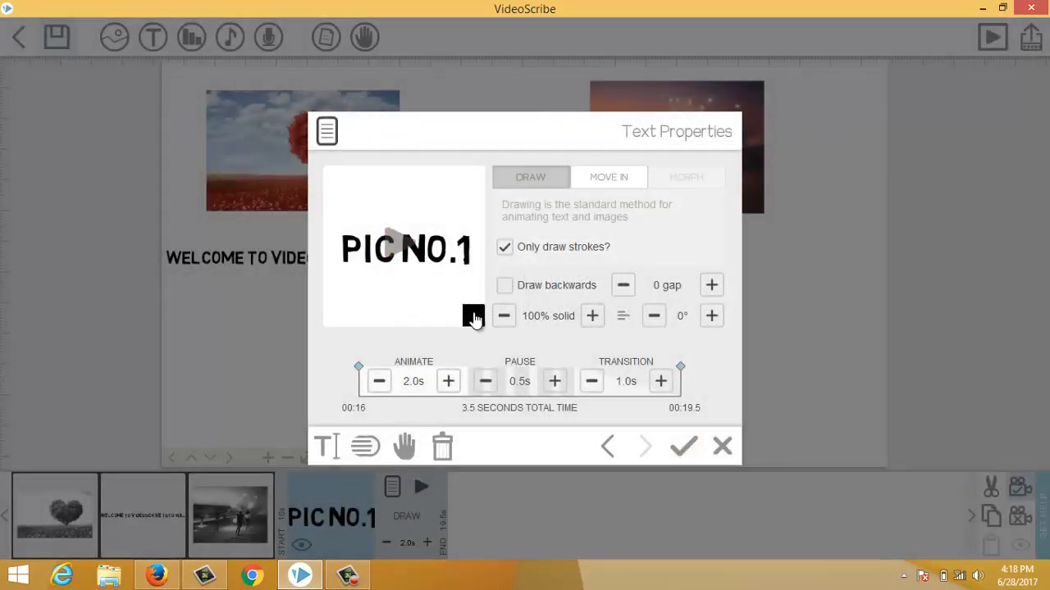
left_click(471, 312)
left_click(459, 293)
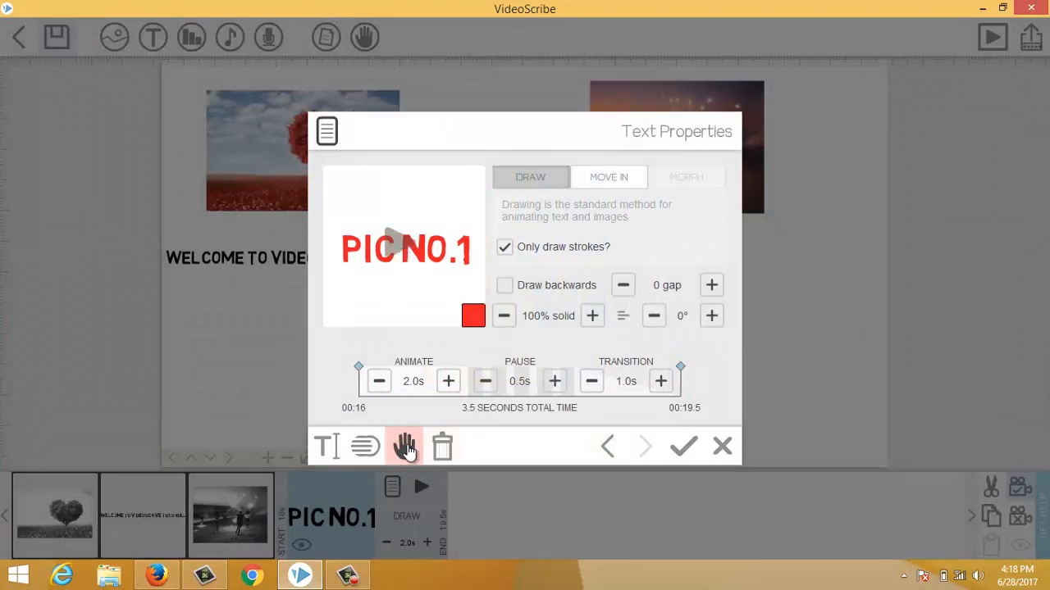
Assign the fourth listed hand, the one holding a metal tool, to the "Pic No.1" caption and preview the animation
left_click(405, 447)
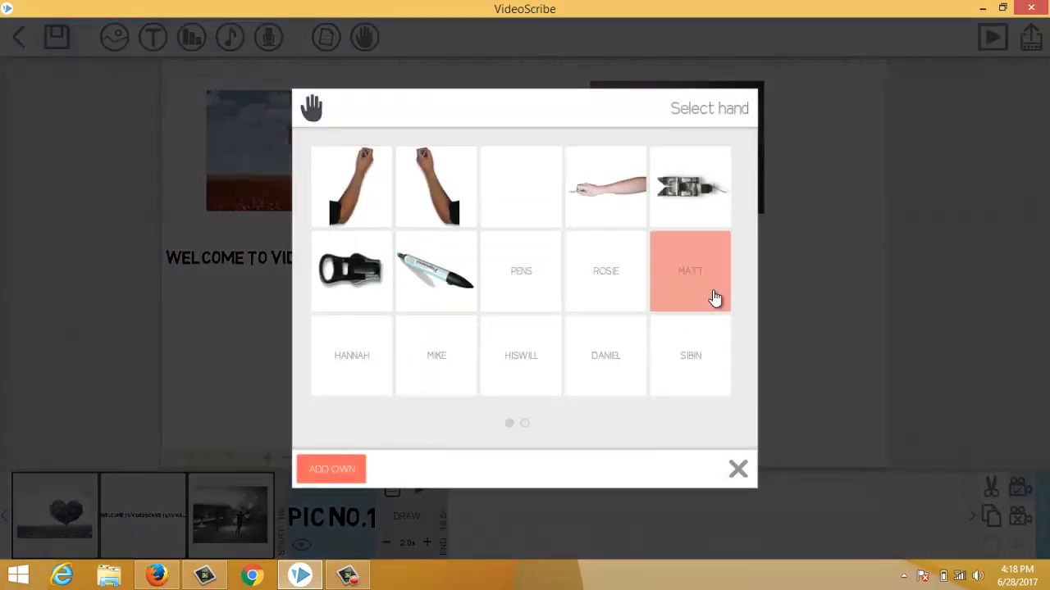
left_click(617, 195)
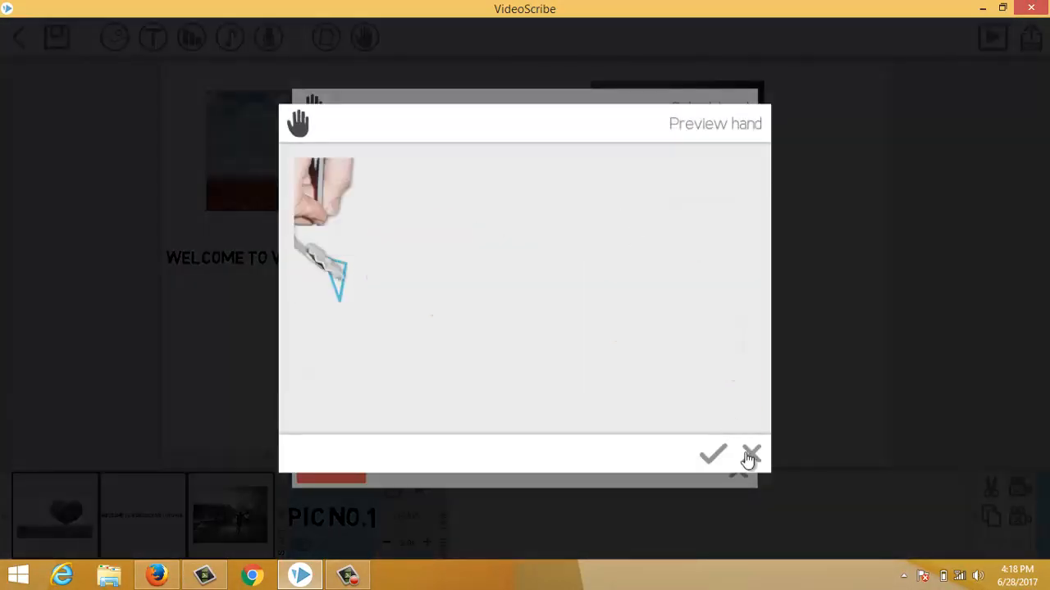
left_click(712, 454)
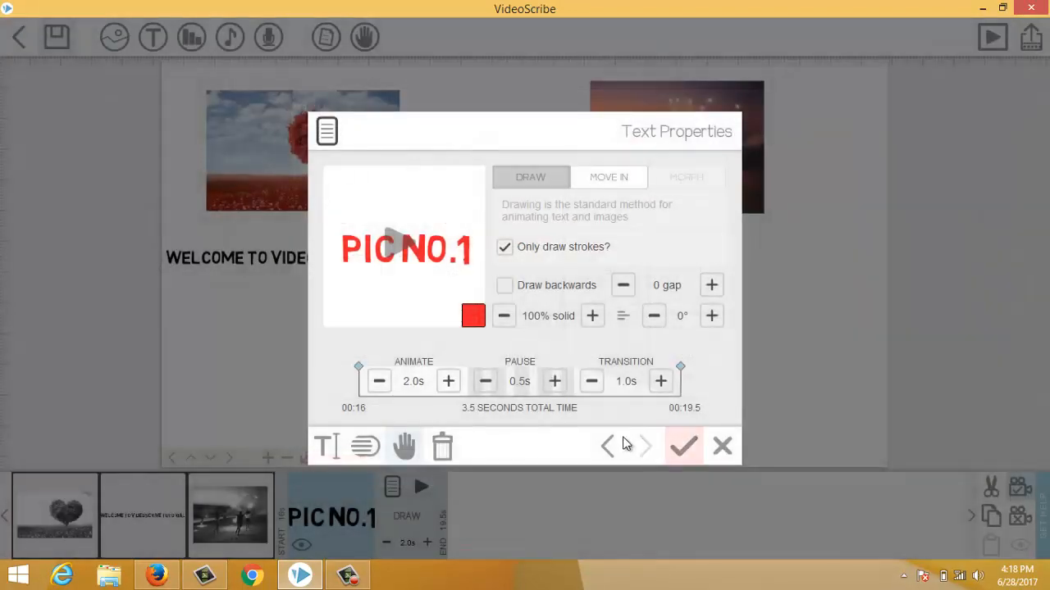
left_click(403, 241)
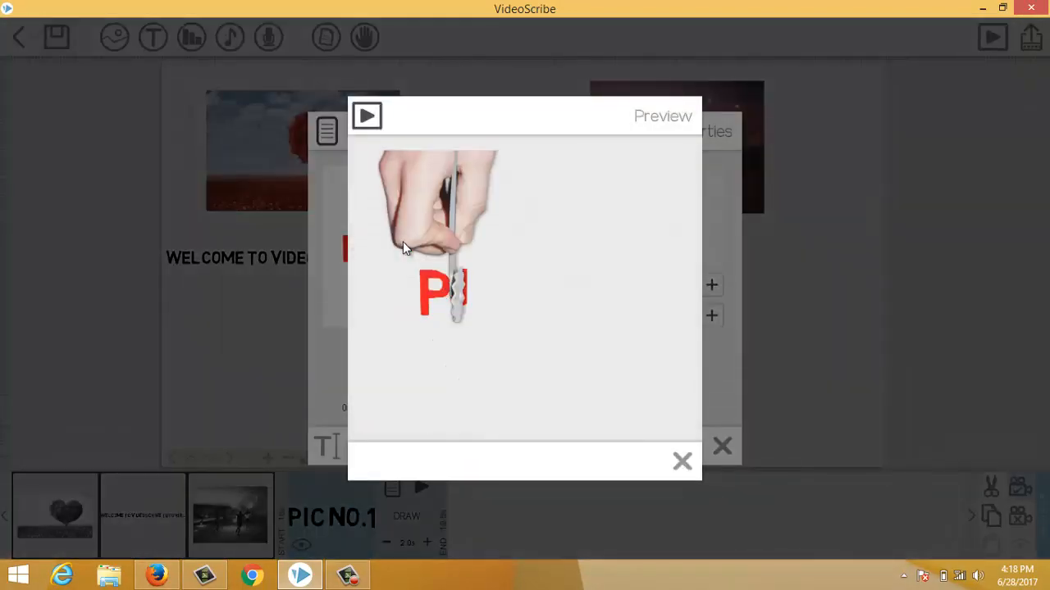
left_click(682, 461)
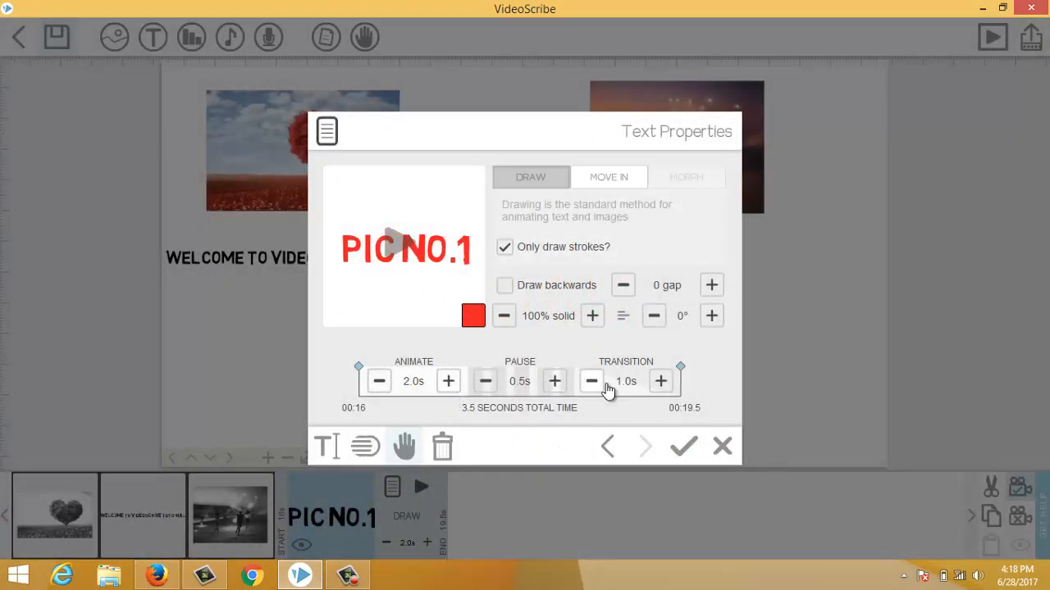
Set the "Pic No.1" caption's transition time to 0.5 s and apply its text properties
left_click(591, 381)
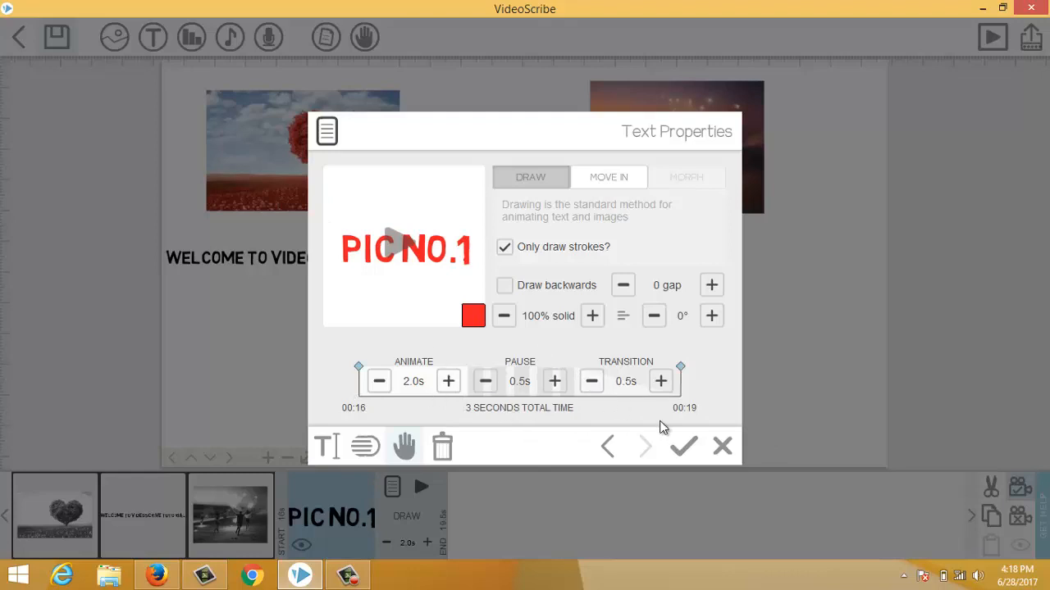
left_click(689, 455)
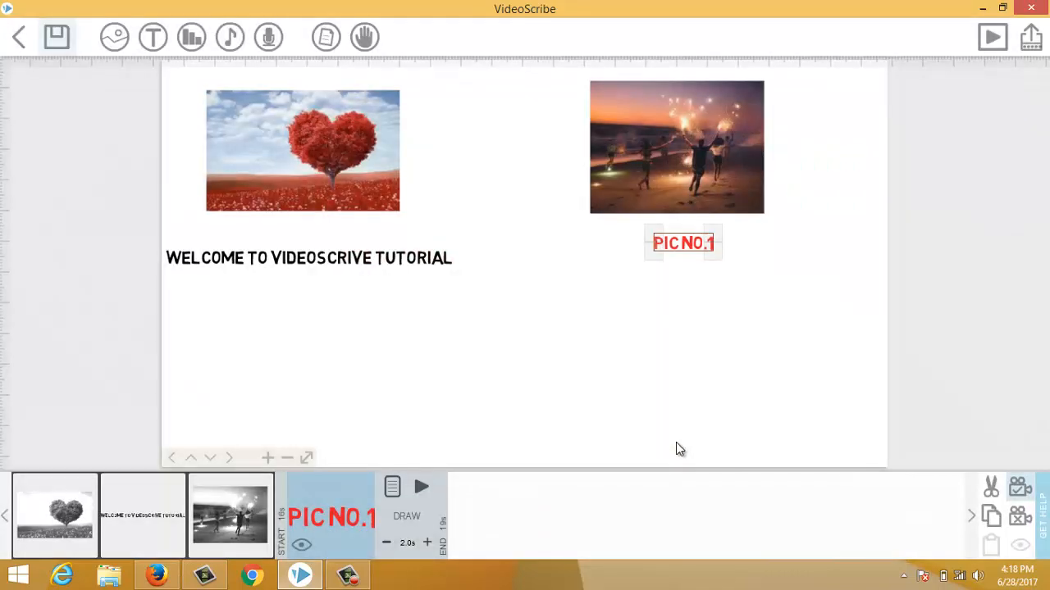
left_click(690, 348)
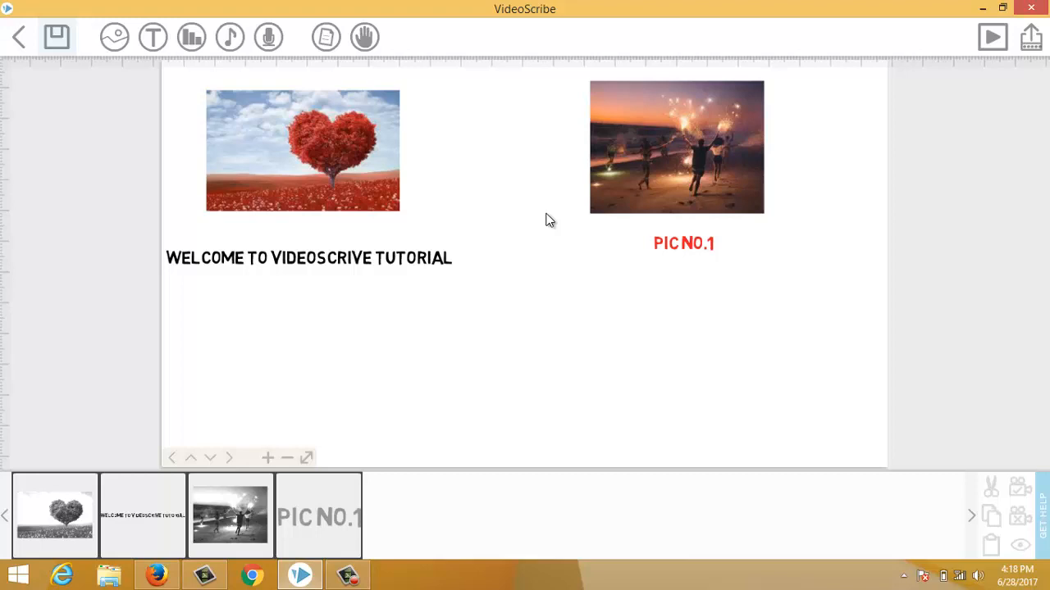
Set the "Welcome to Videoscrive Tutorial" title's animate time to 1.0 s and apply the change
left_click(361, 264)
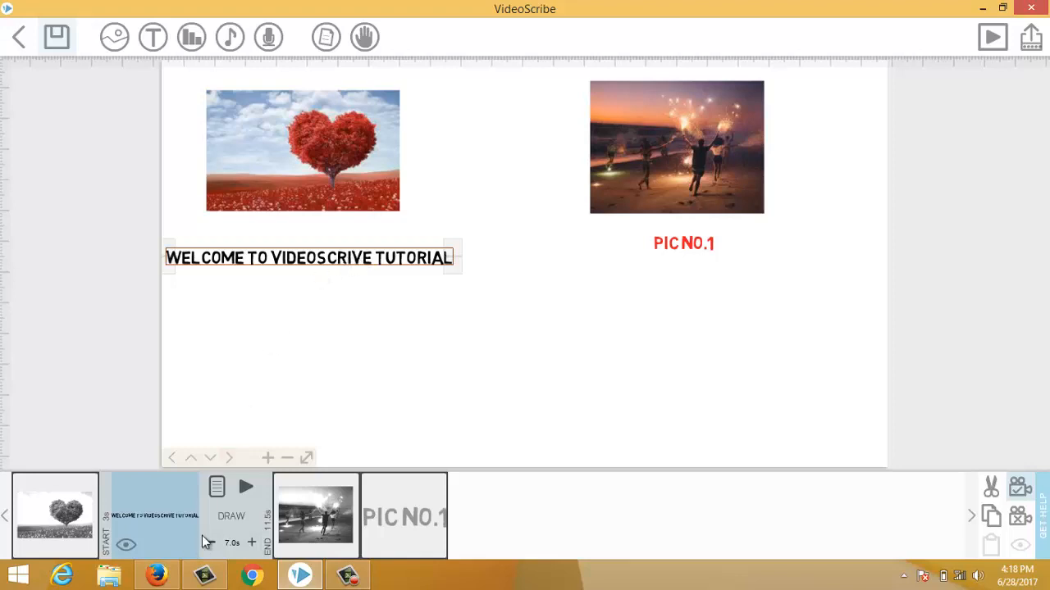
left_click(216, 488)
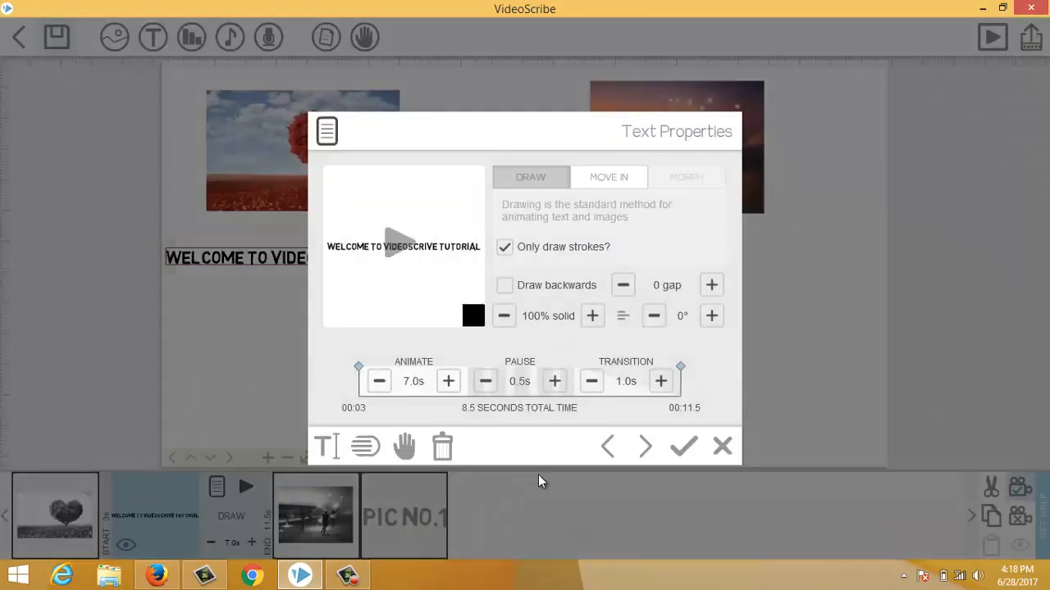
left_click(380, 383)
left_click(380, 383)
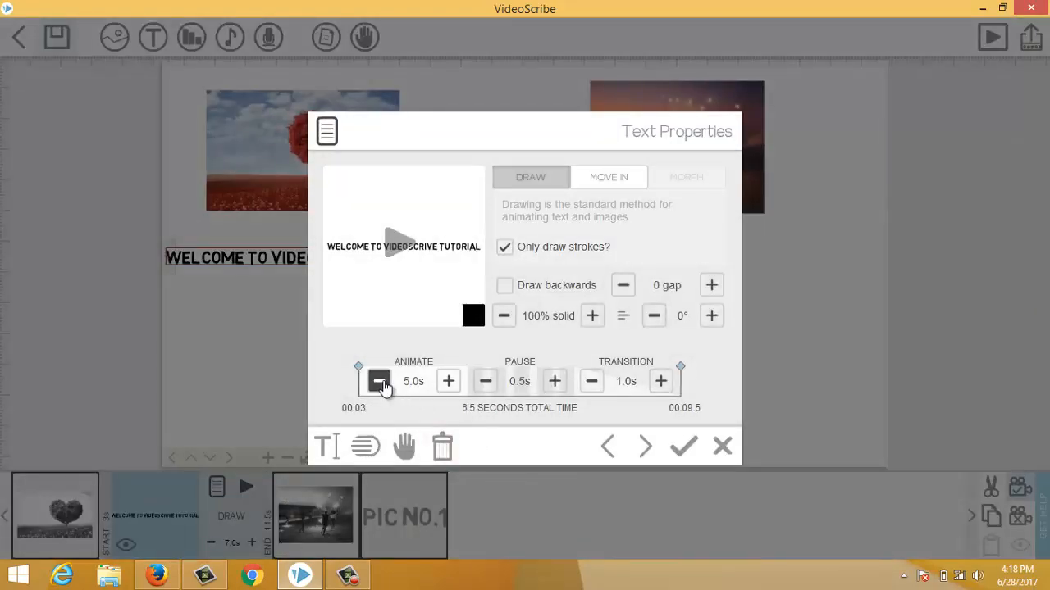
left_click(380, 383)
left_click(380, 383)
left_click(380, 383)
left_click(380, 383)
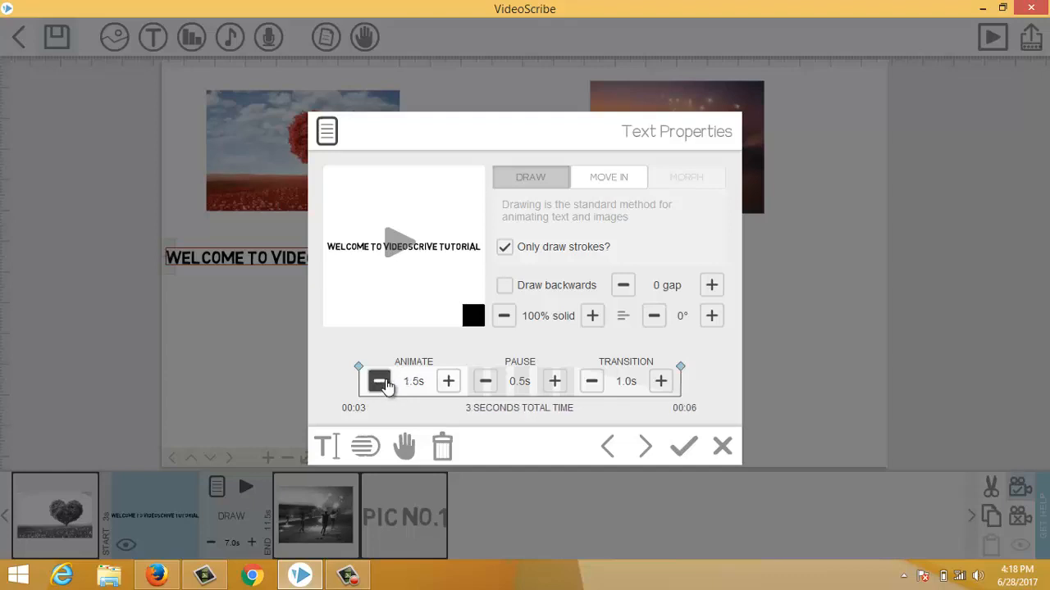
left_click(380, 383)
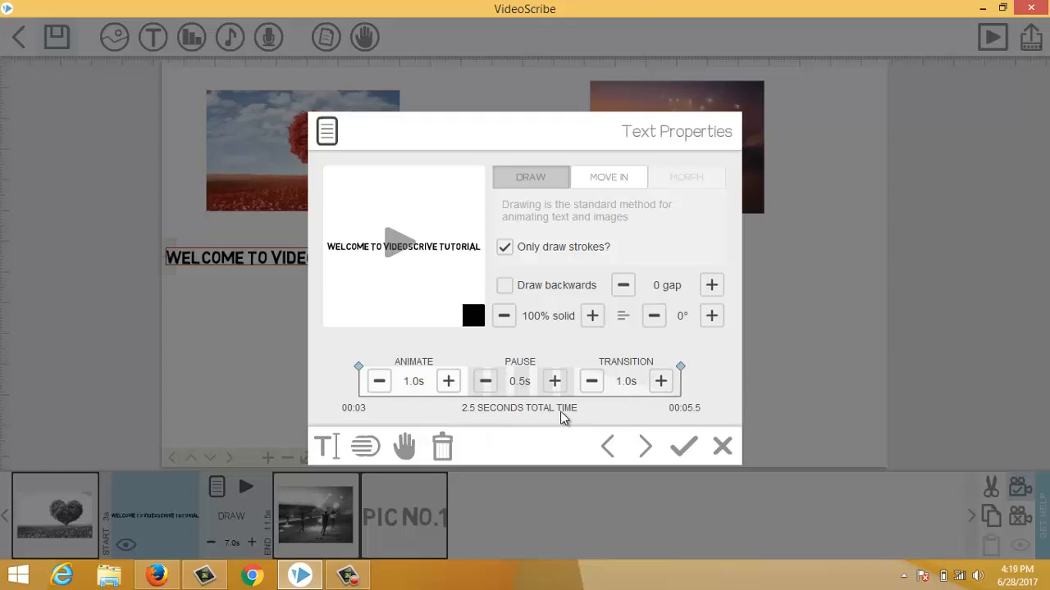
left_click(683, 462)
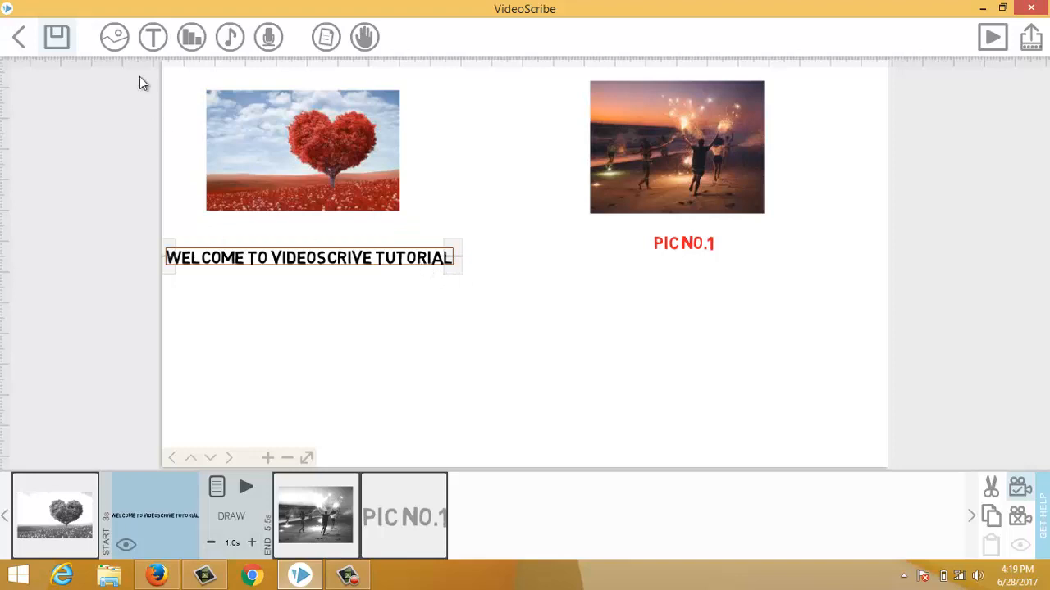
Add a single-value bar chart with a 5 px line to the canvas
left_click(190, 39)
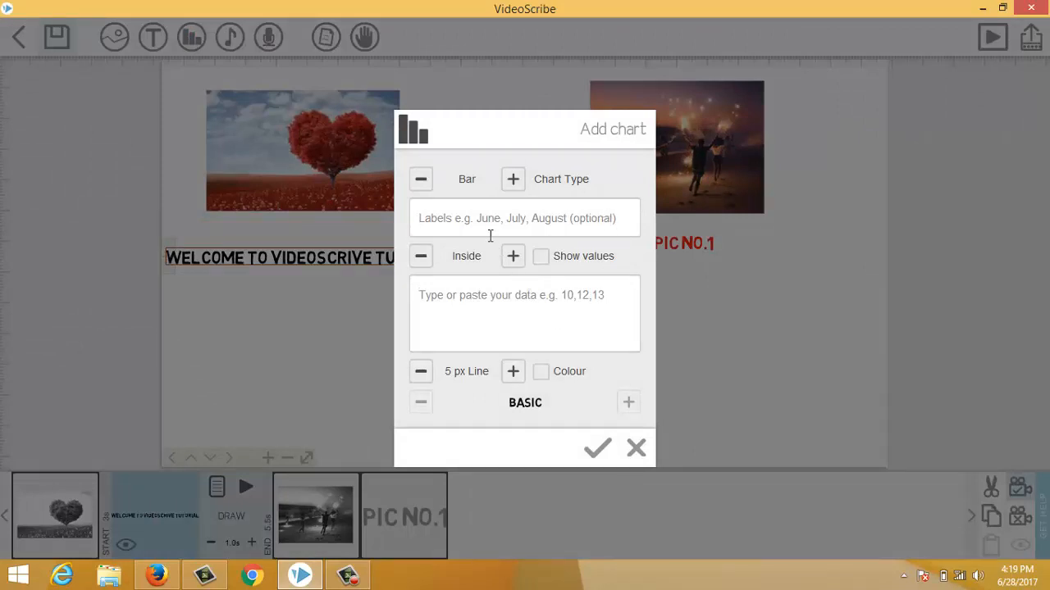
type("12")
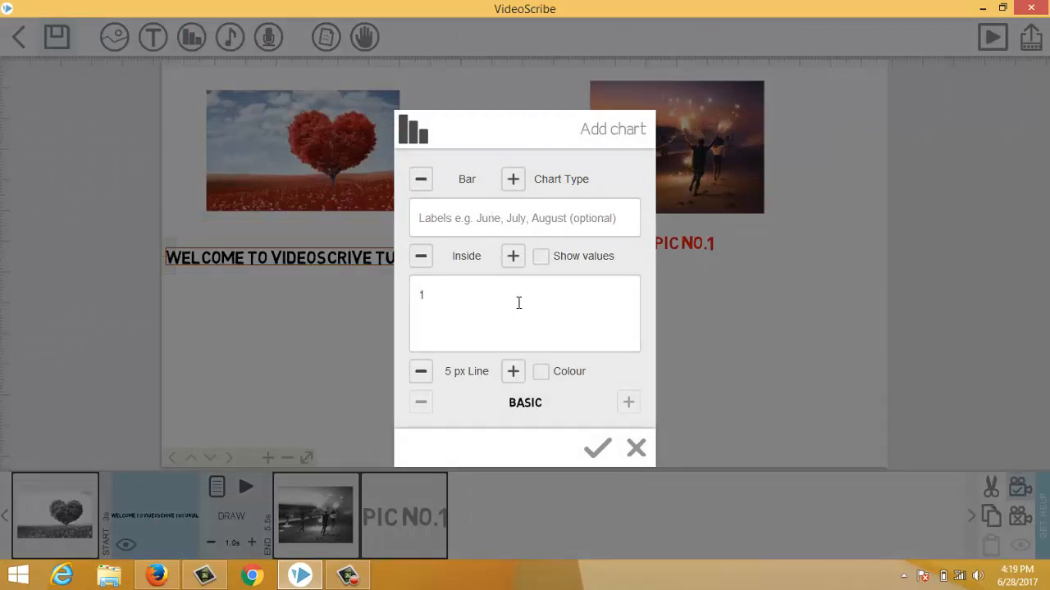
left_click(600, 449)
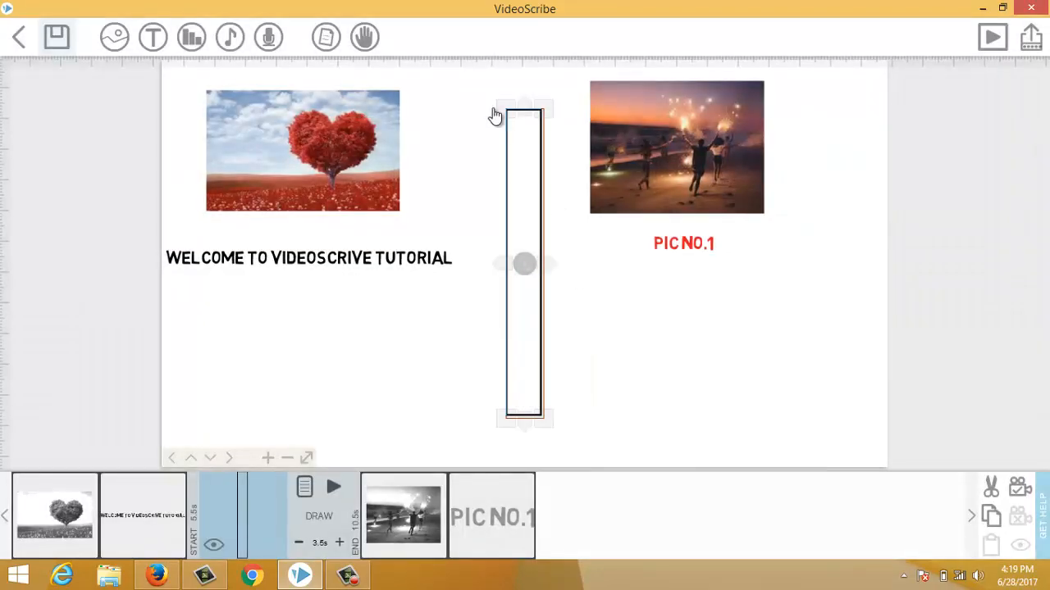
Try resizing the bar chart to a shorter, wider shape and cut it from the canvas
left_click_drag(563, 110, 478, 148)
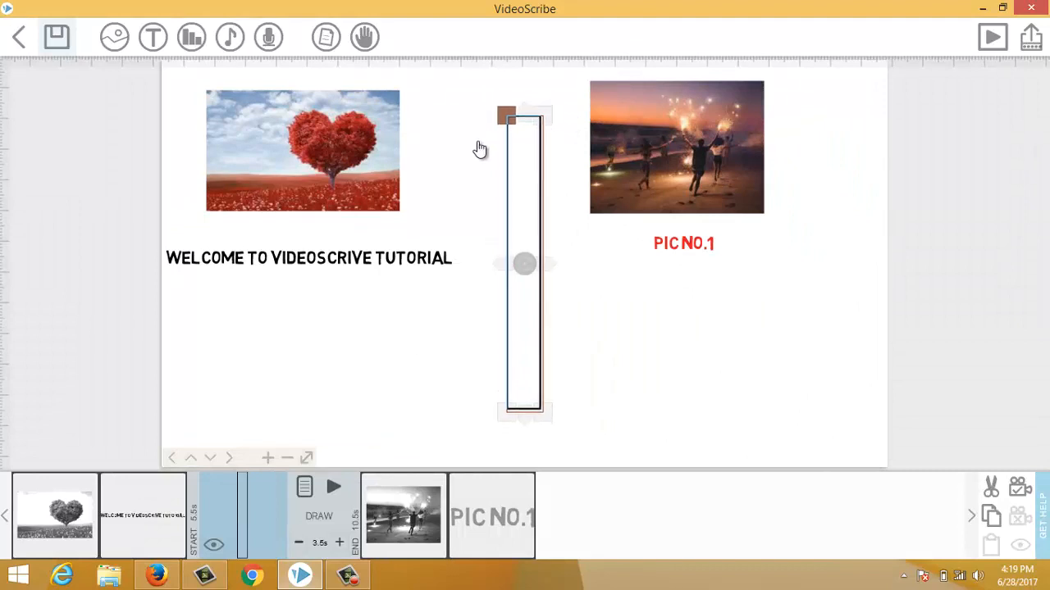
mouse_move(549, 262)
left_mouse_down()
mouse_move(610, 269)
mouse_move(564, 264)
left_mouse_up()
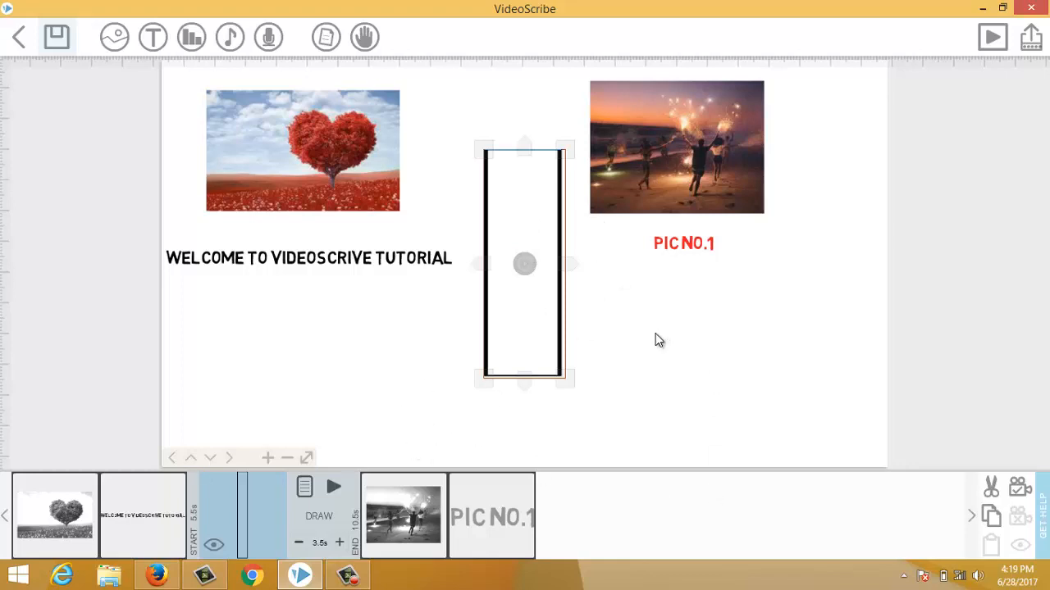
left_click(992, 496)
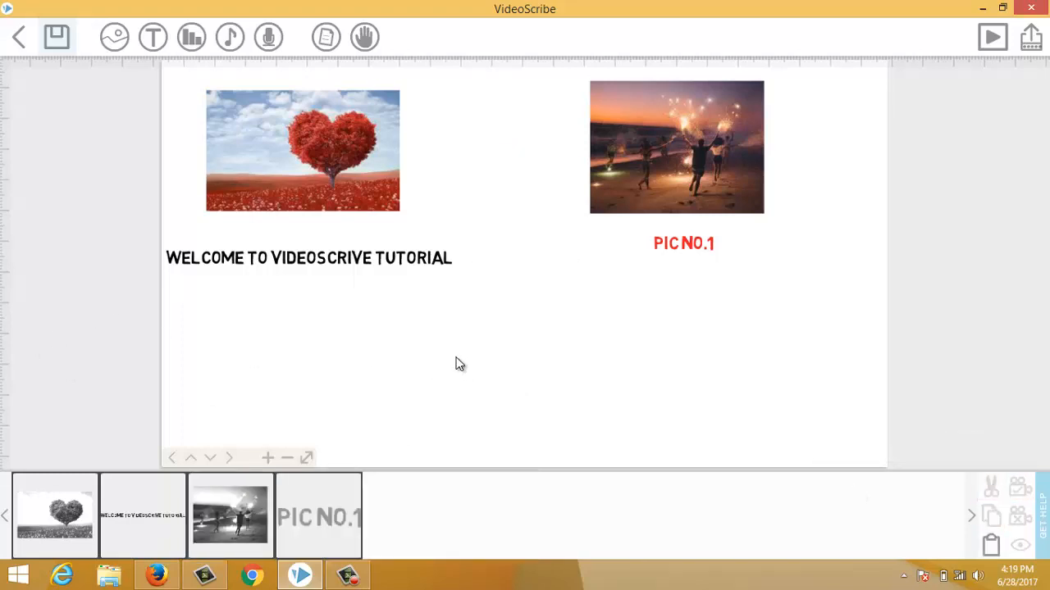
Add the MP3 file Casbah_Towers_Sting from the Desktop as the background music, without looping
left_click(232, 38)
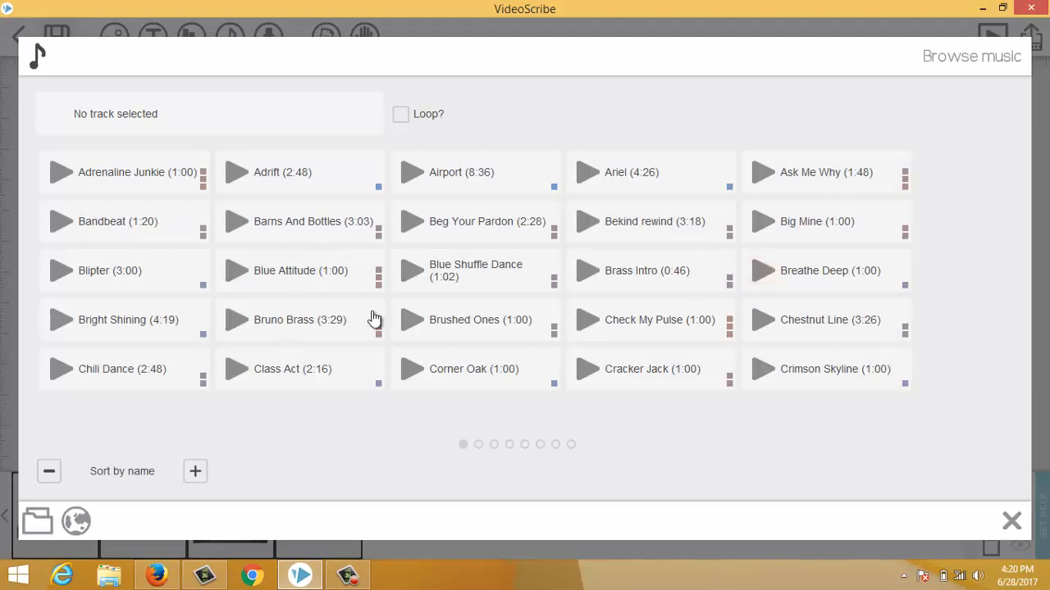
left_click(41, 523)
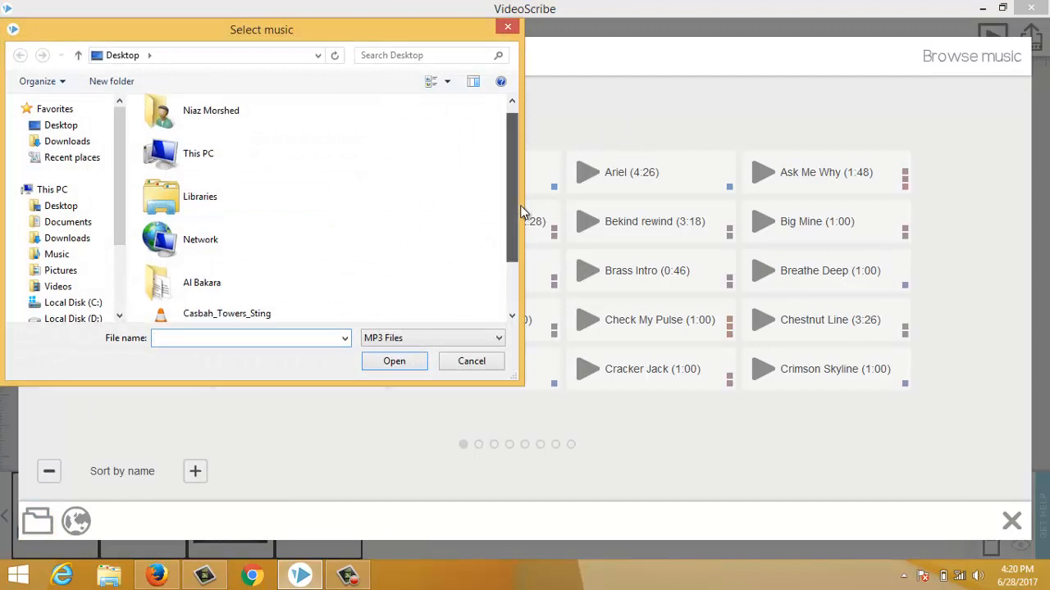
left_click_drag(520, 212, 525, 262)
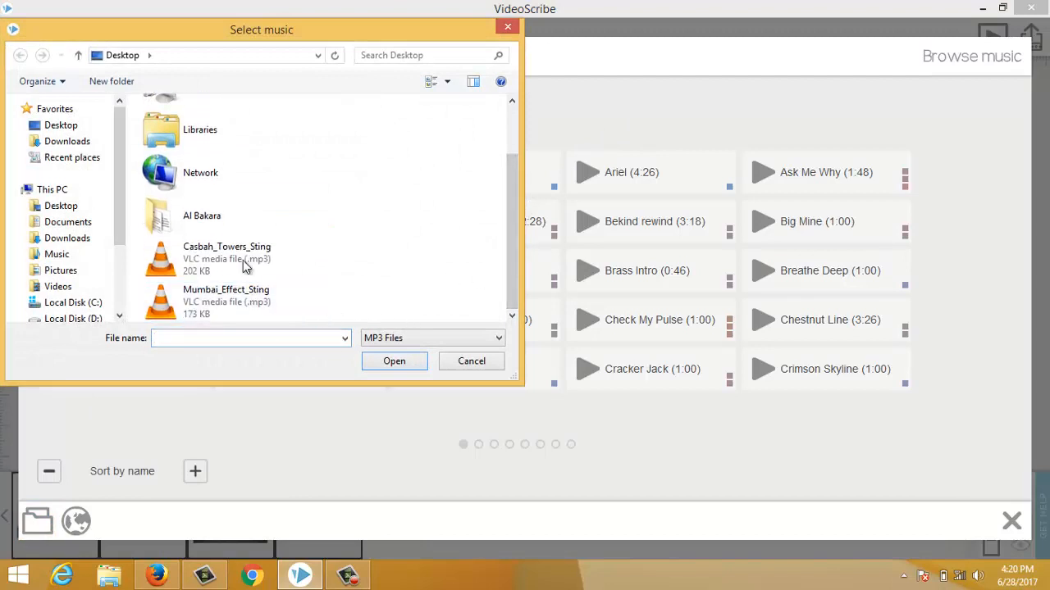
double_click(238, 259)
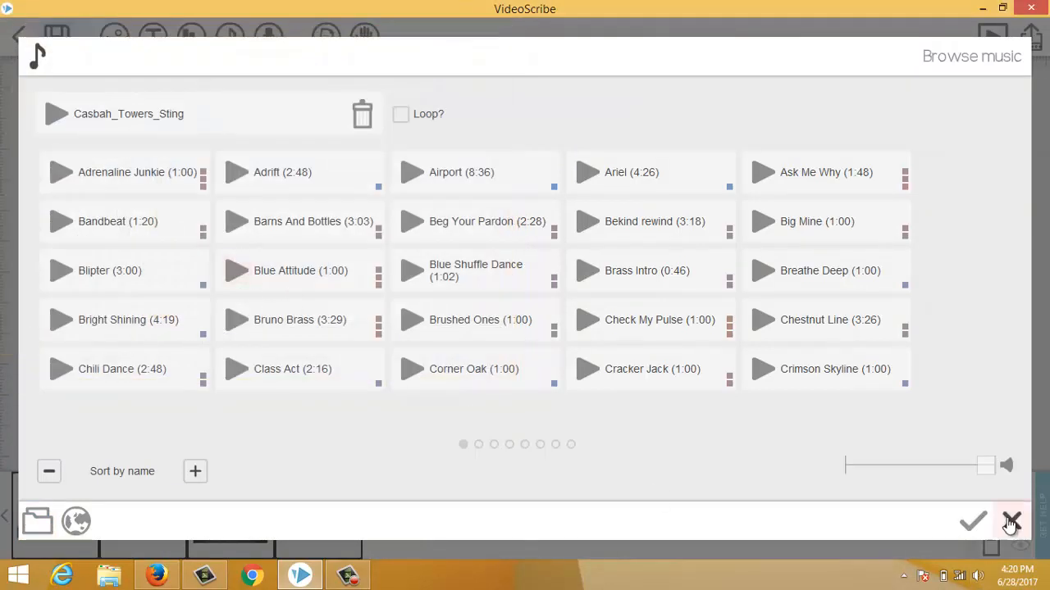
left_click(972, 522)
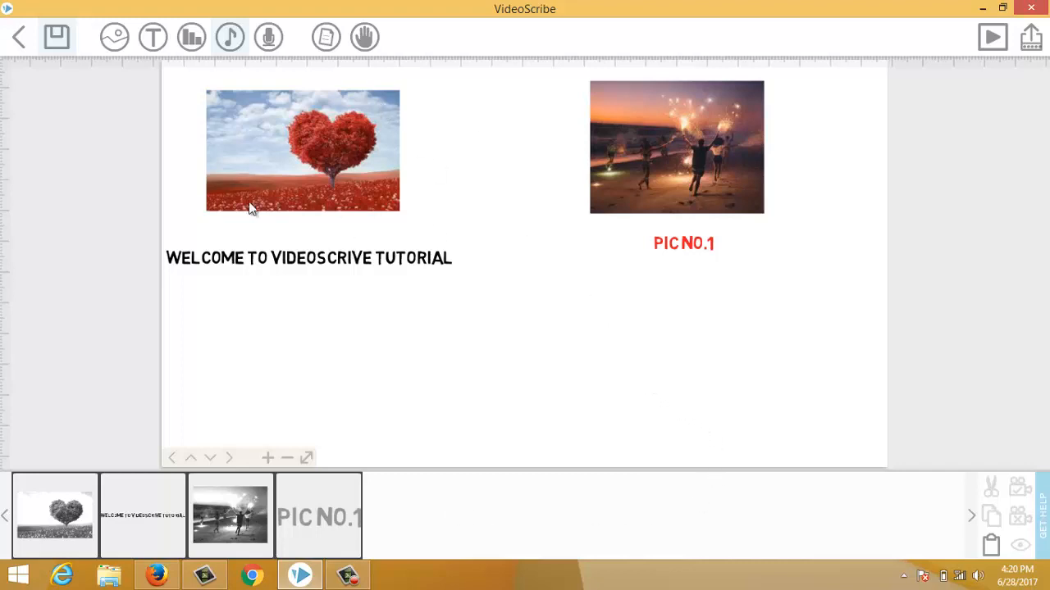
Record a voiceover with the microphone while the scribe plays, and keep the recording
left_click(279, 41)
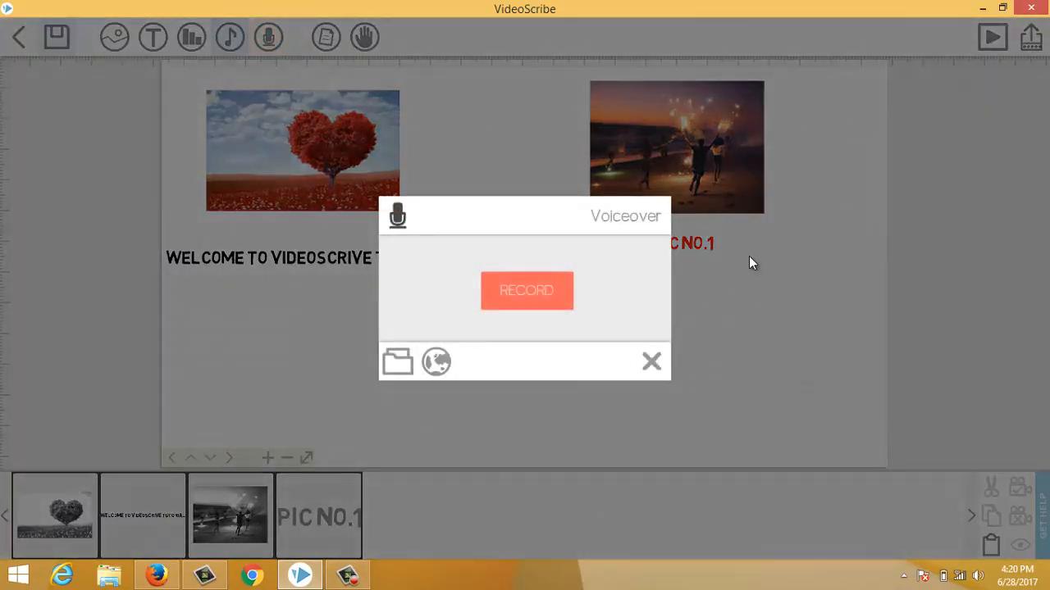
left_click(513, 293)
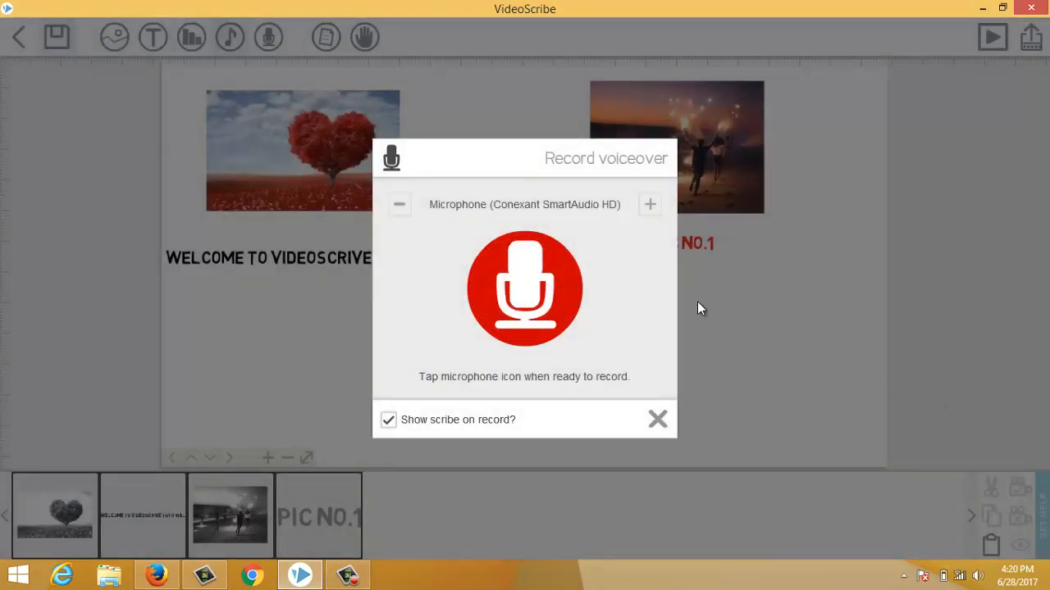
left_click(530, 283)
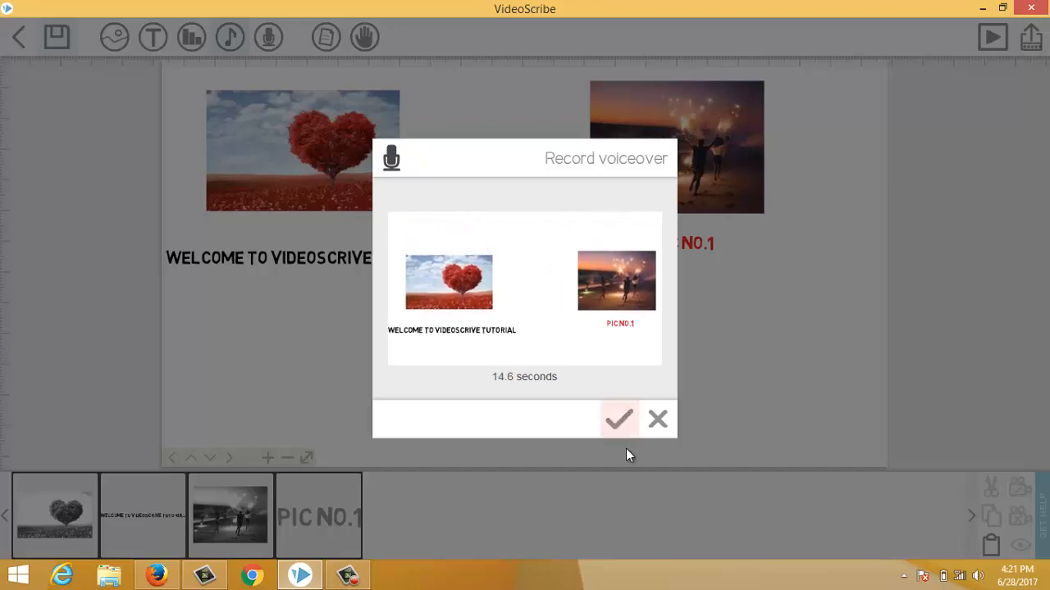
left_click(620, 421)
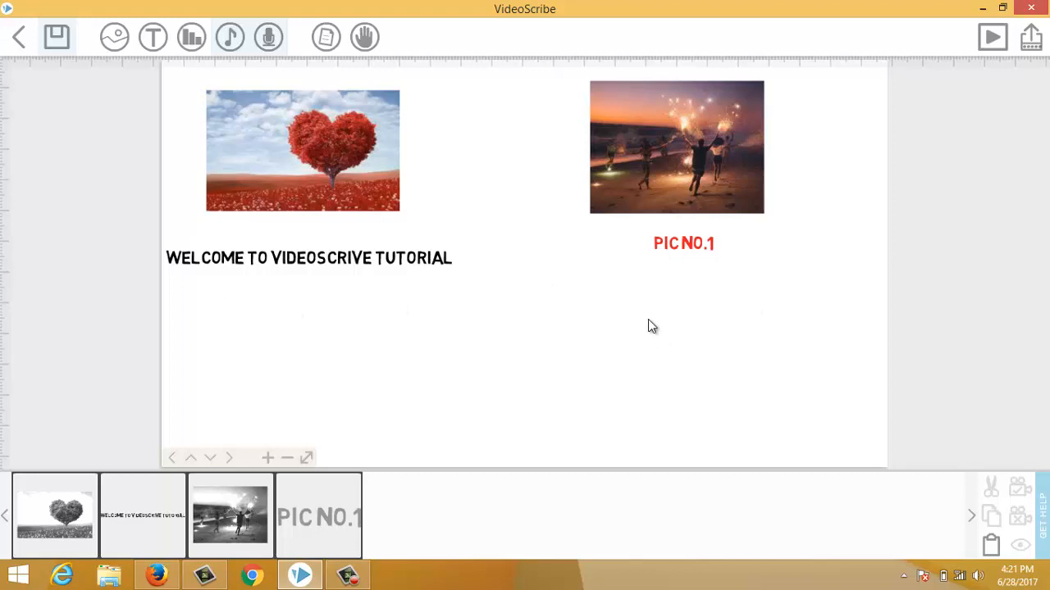
Try a yellow paper colour for the scribe and set it back to white
left_click(325, 37)
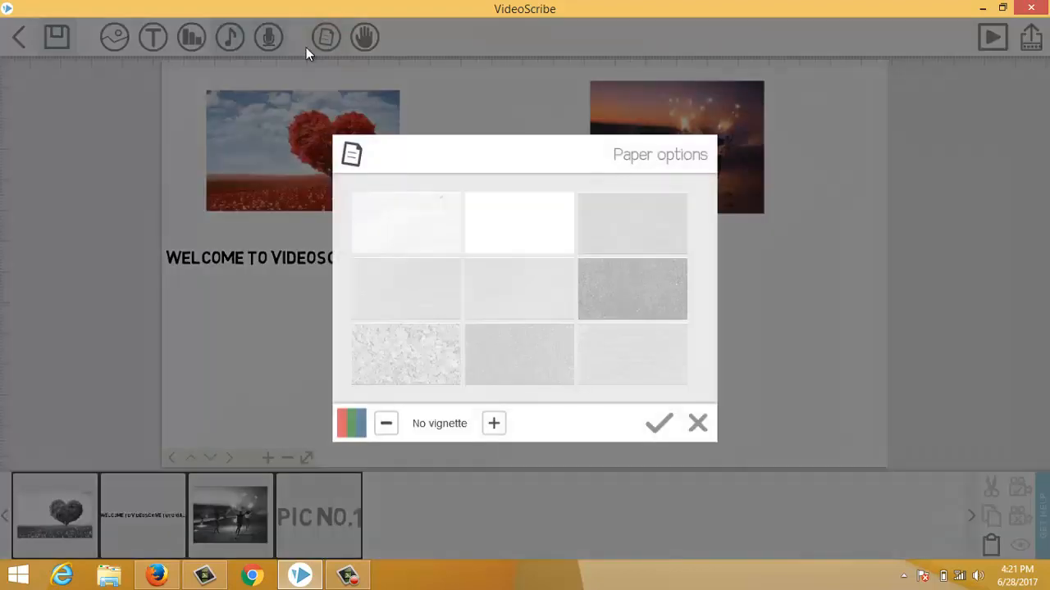
left_click(350, 424)
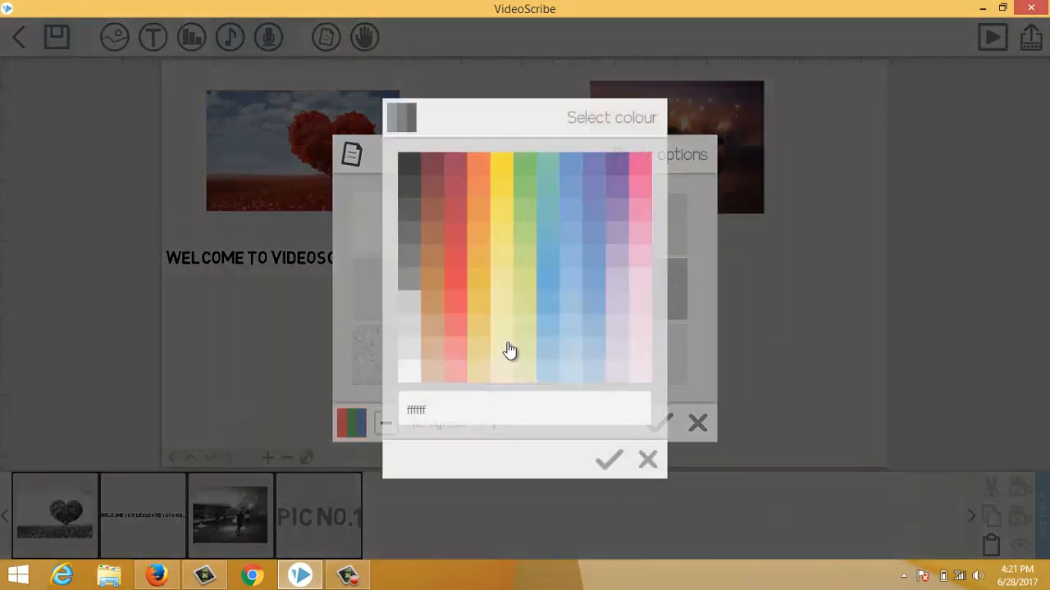
left_click(506, 271)
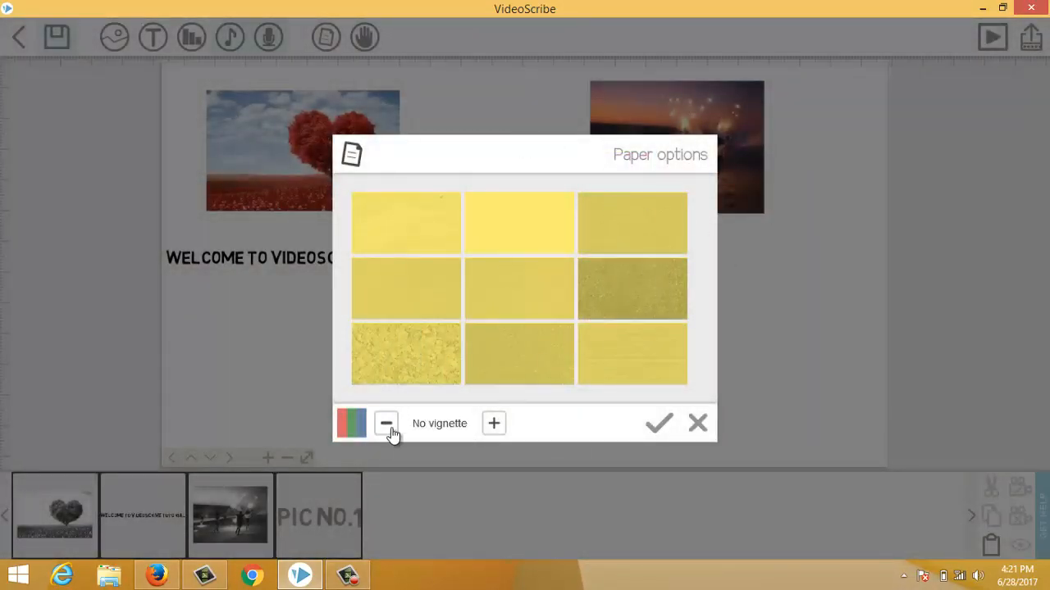
left_click(355, 432)
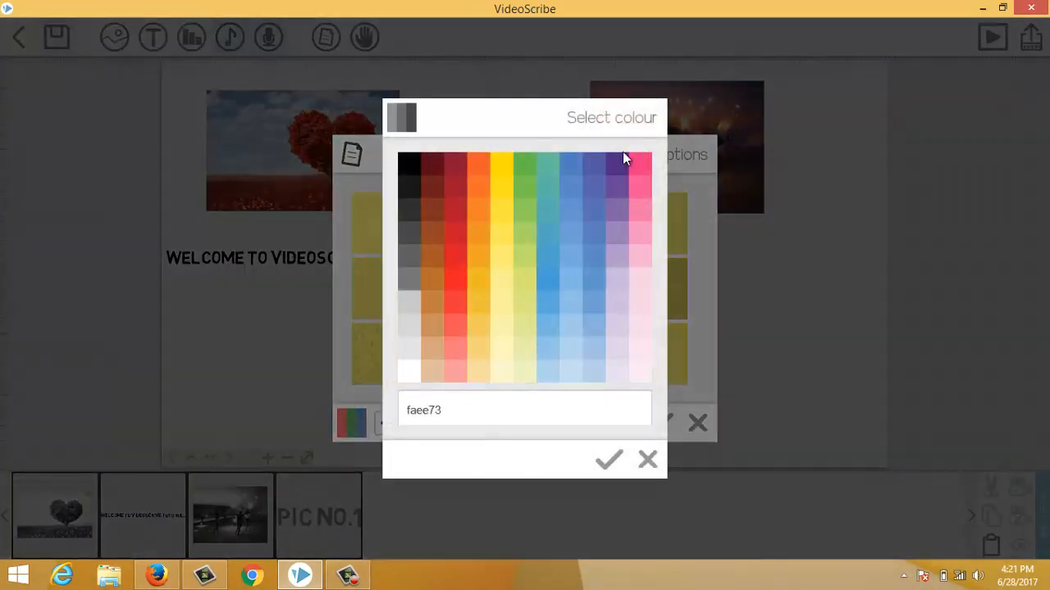
left_click(401, 368)
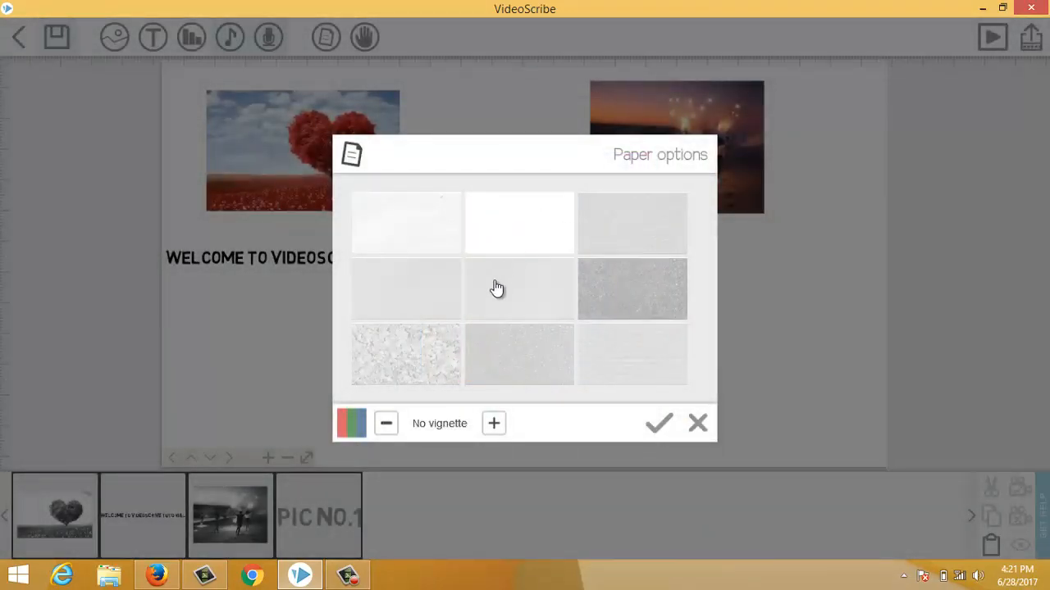
Try the speckled paper texture on the canvas and restore the plain white paper
left_click(412, 369)
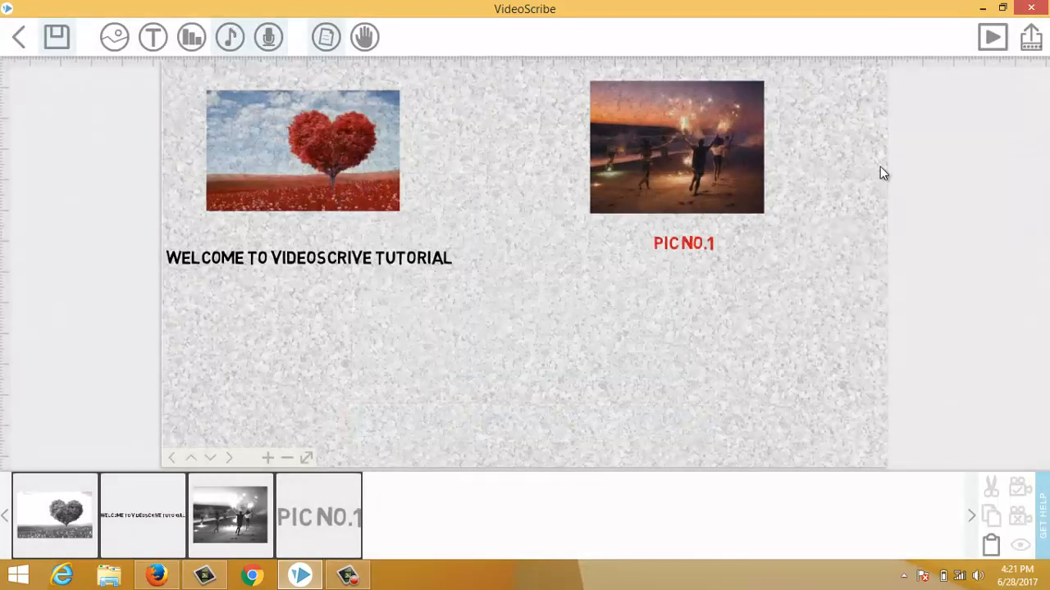
left_click(328, 43)
left_click(512, 238)
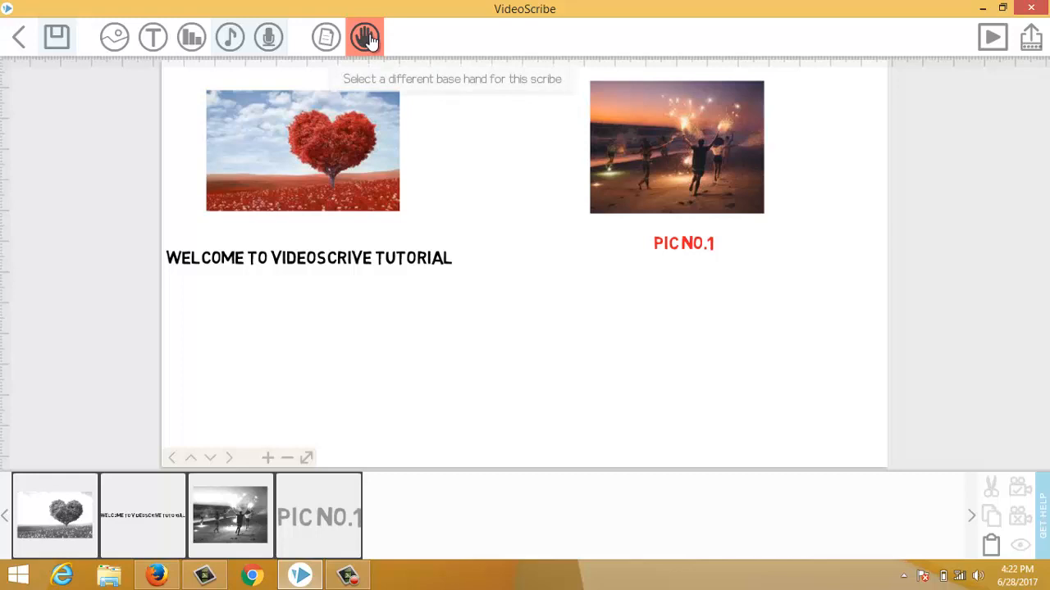
Look through the available base drawing hands and the pen variants in one of the hand sets
left_click(367, 39)
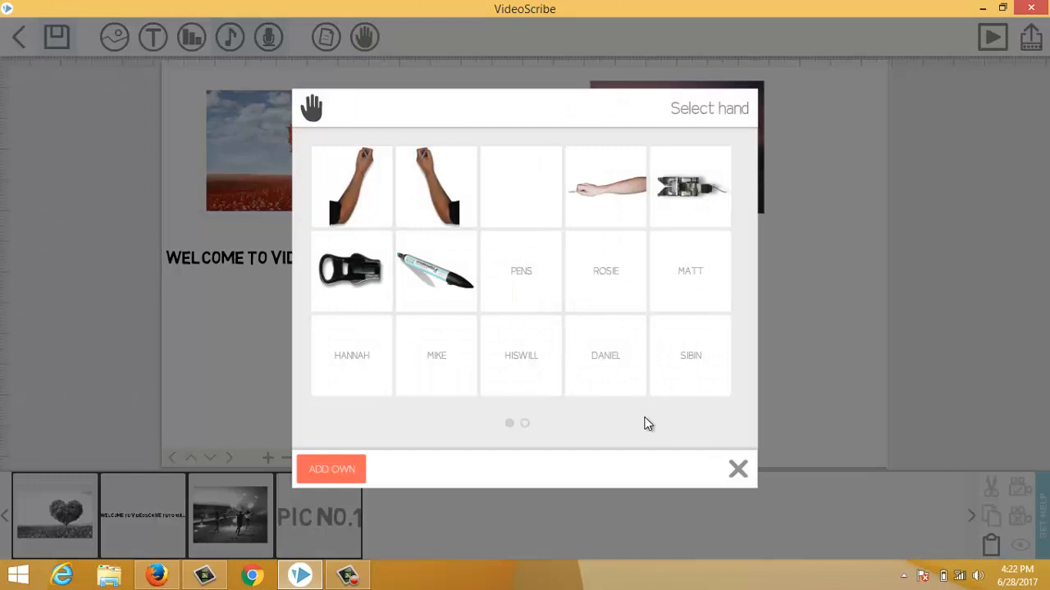
scroll(680, 375, "down", 2)
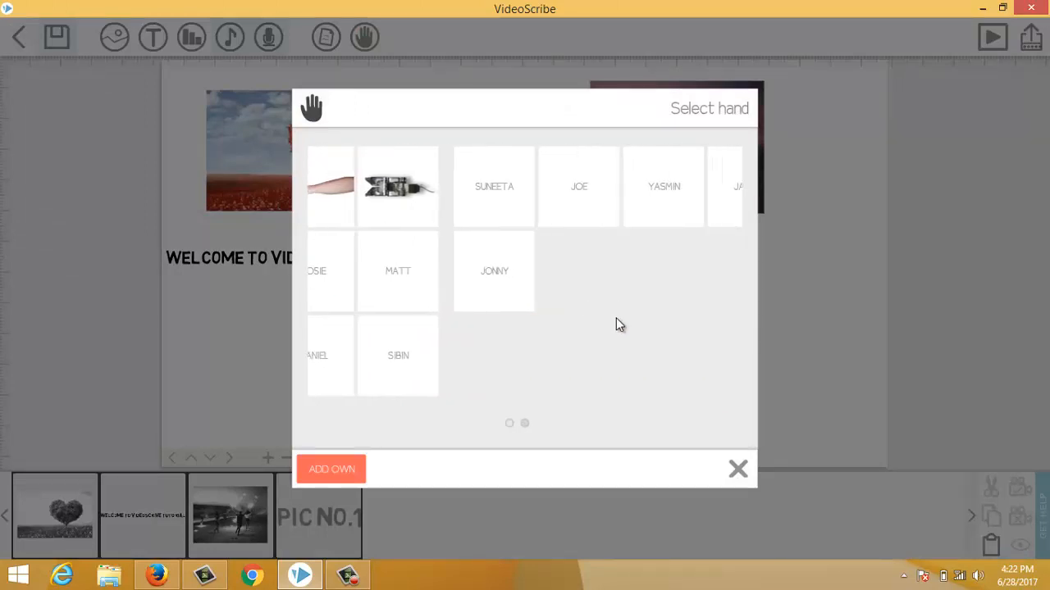
scroll(620, 320, "up", 2)
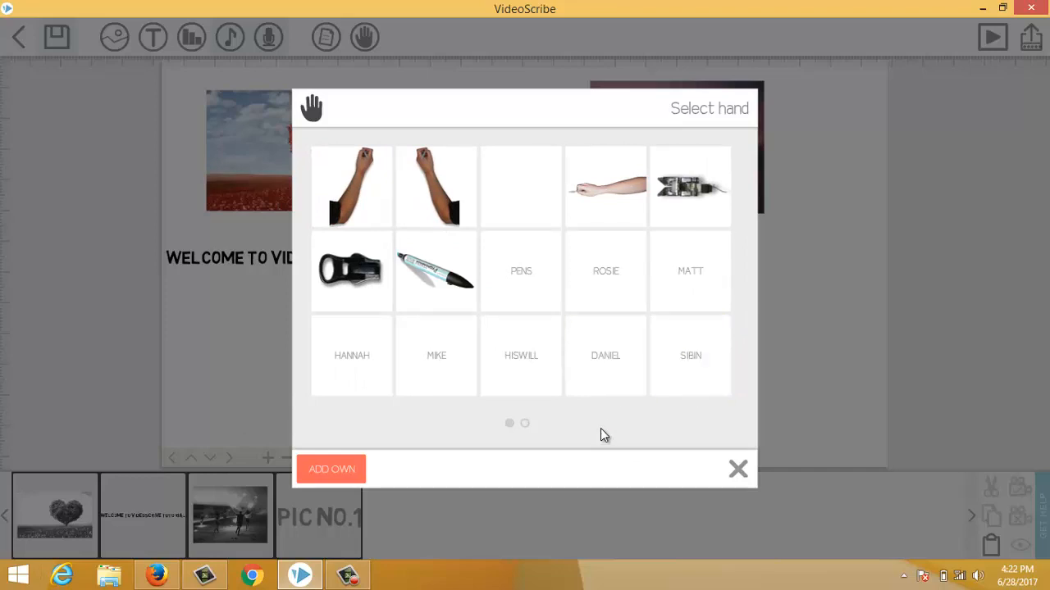
left_click(600, 307)
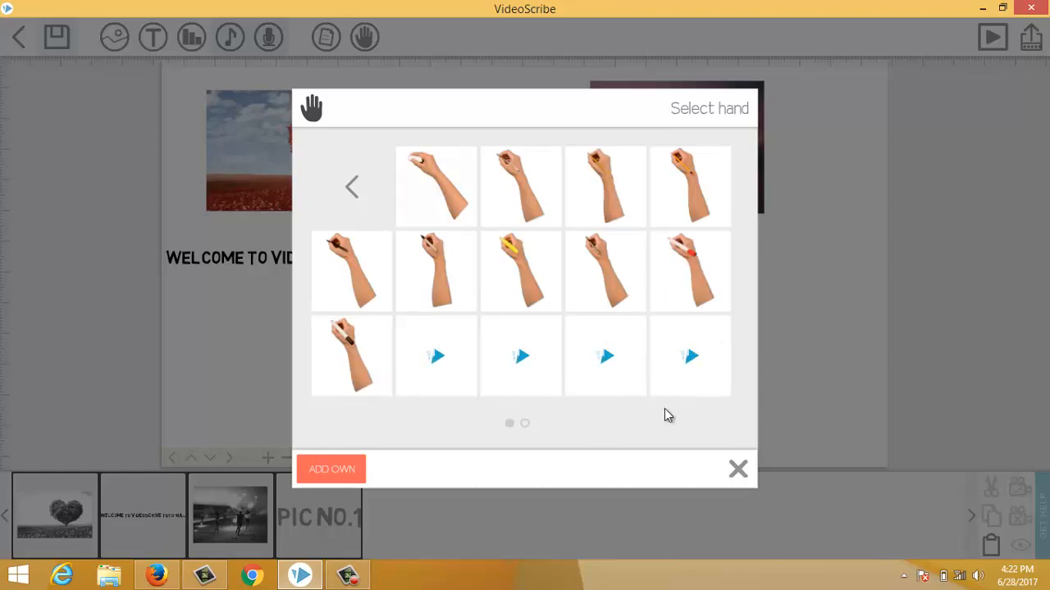
left_click(351, 187)
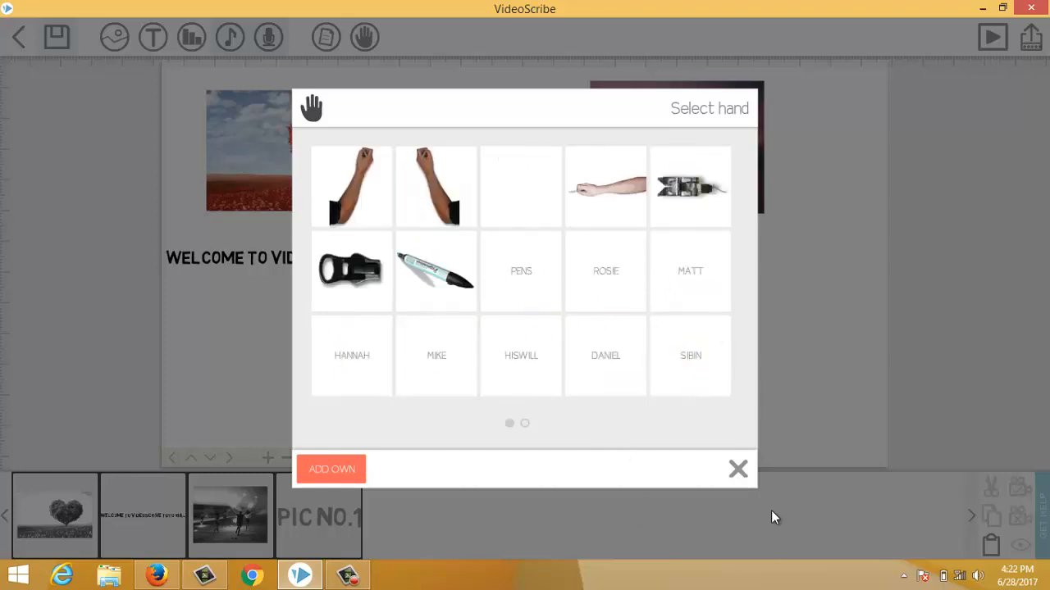
left_click(738, 469)
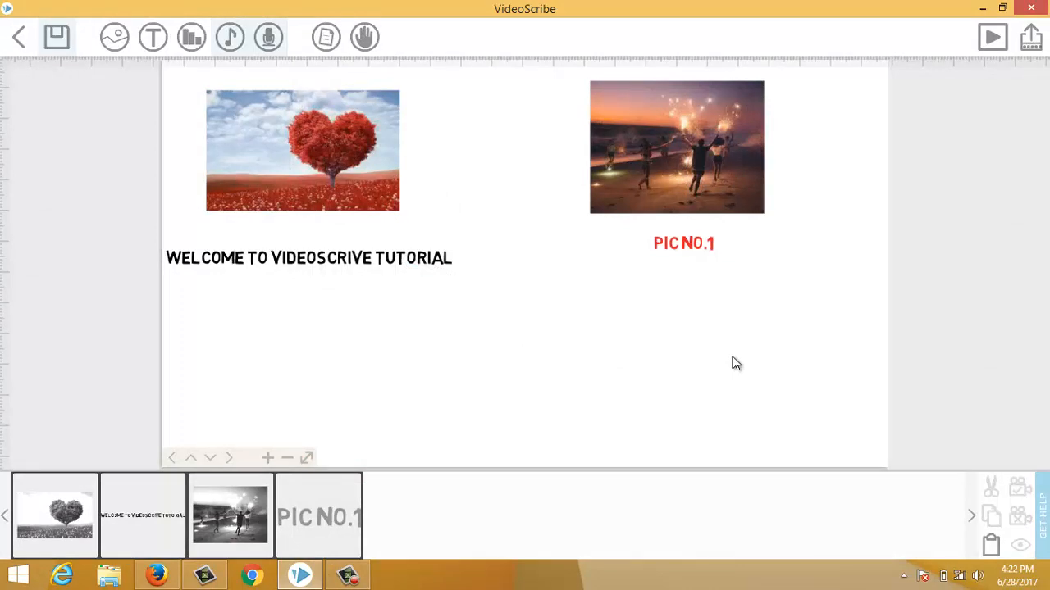
Start publishing the scribe as a local video file and set its format to AVI
left_click(1030, 47)
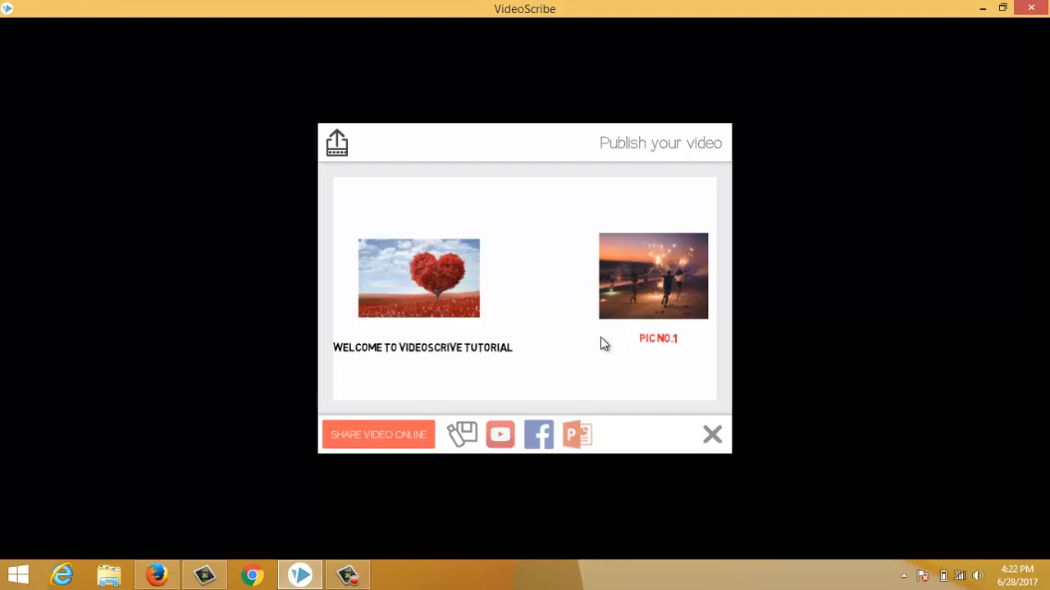
left_click(464, 430)
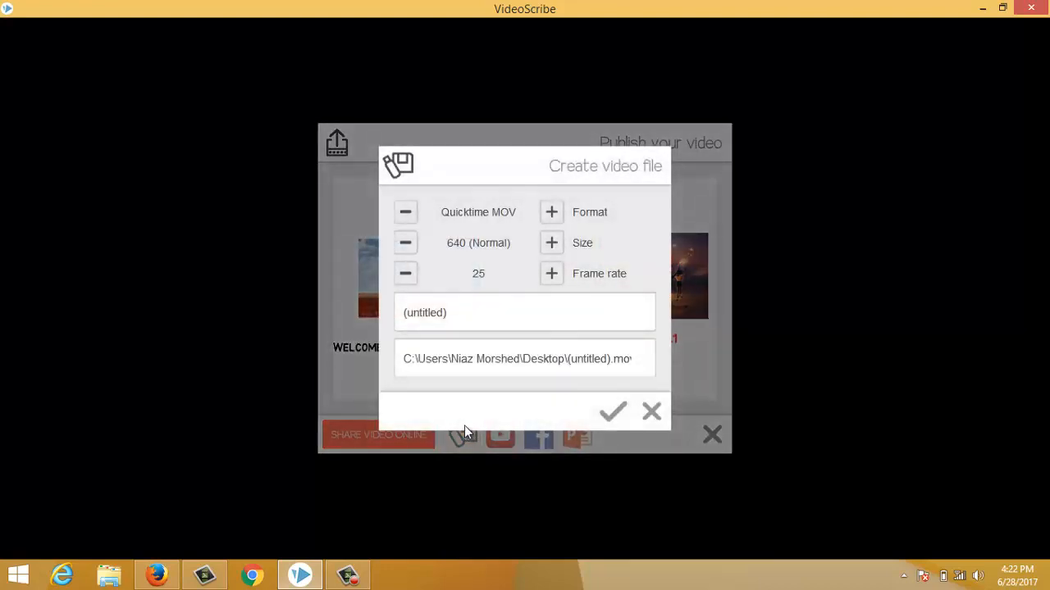
left_click(551, 213)
left_click(552, 214)
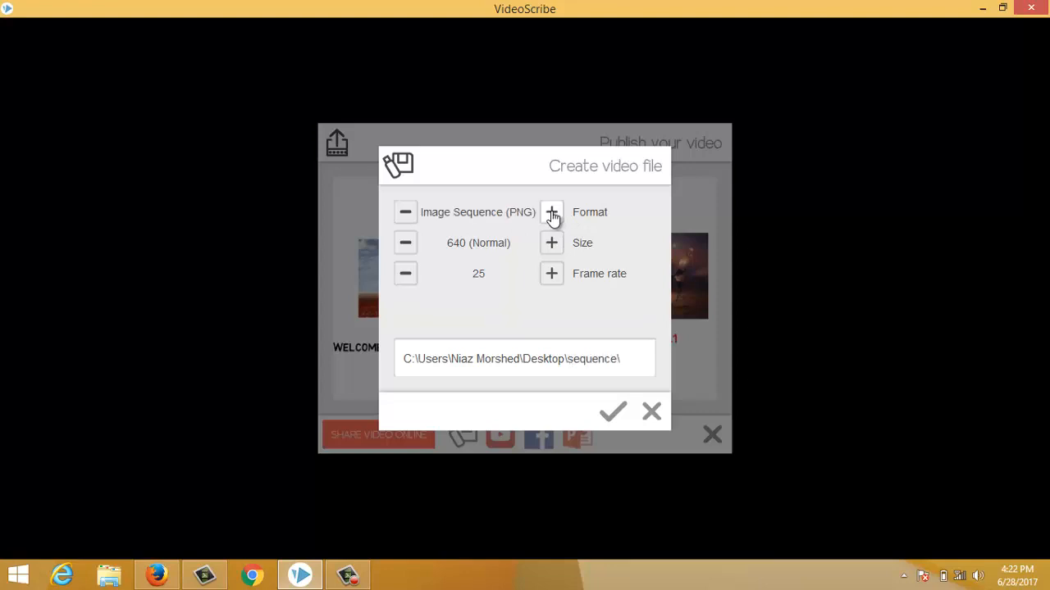
left_click(552, 213)
left_click(552, 213)
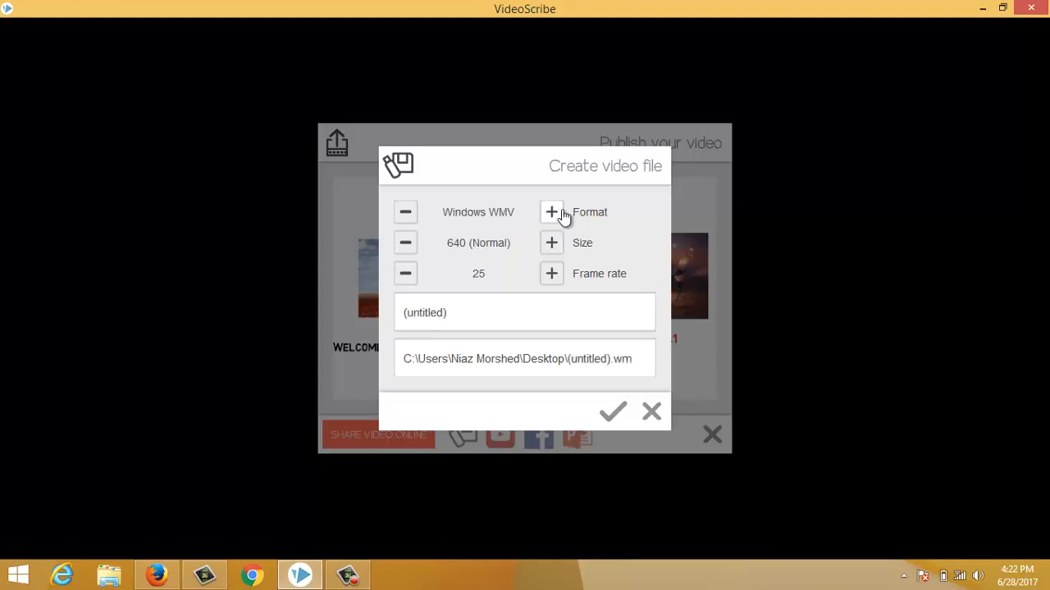
left_click(561, 215)
left_click(561, 215)
left_click(552, 213)
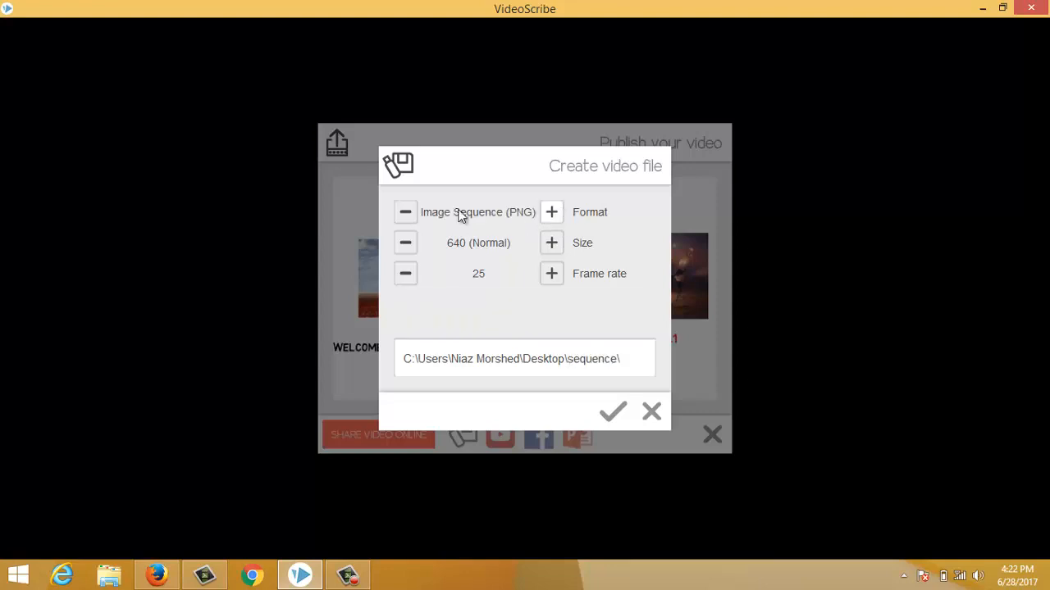
left_click(405, 211)
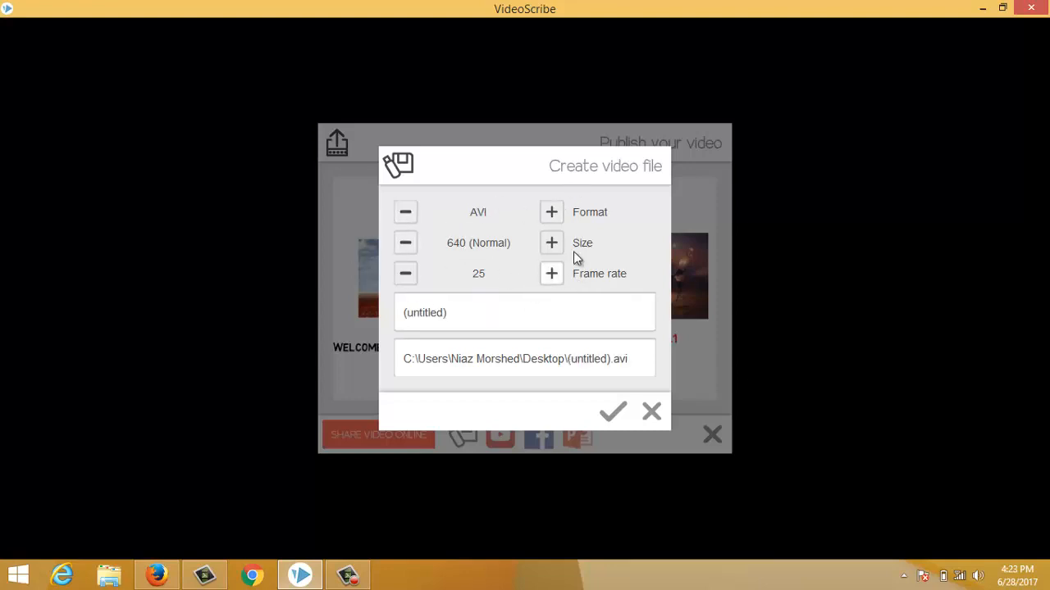
Set the video size to 1080 (Full HD) and name the file New Video
left_click(552, 244)
left_click(552, 248)
double_click(407, 313)
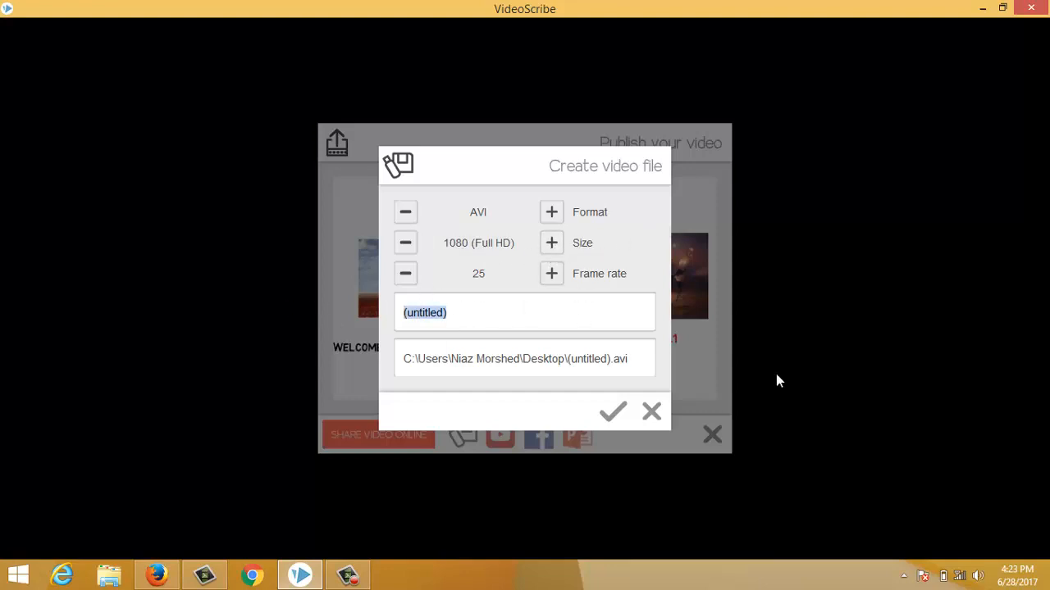
type("New ")
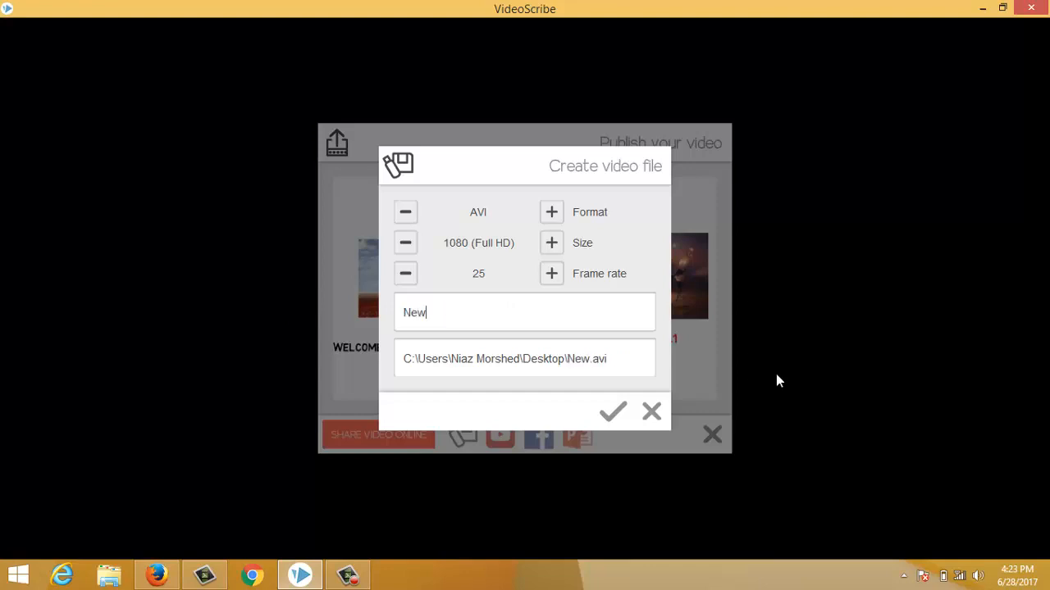
type("Video")
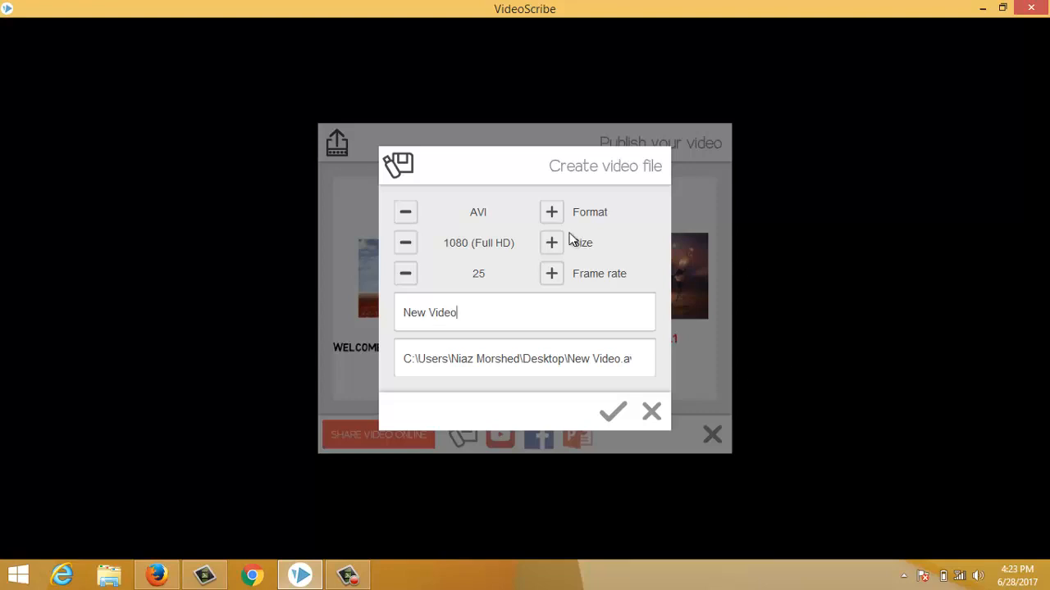
Choose the Desktop as the output folder and create the video file
left_click(586, 363)
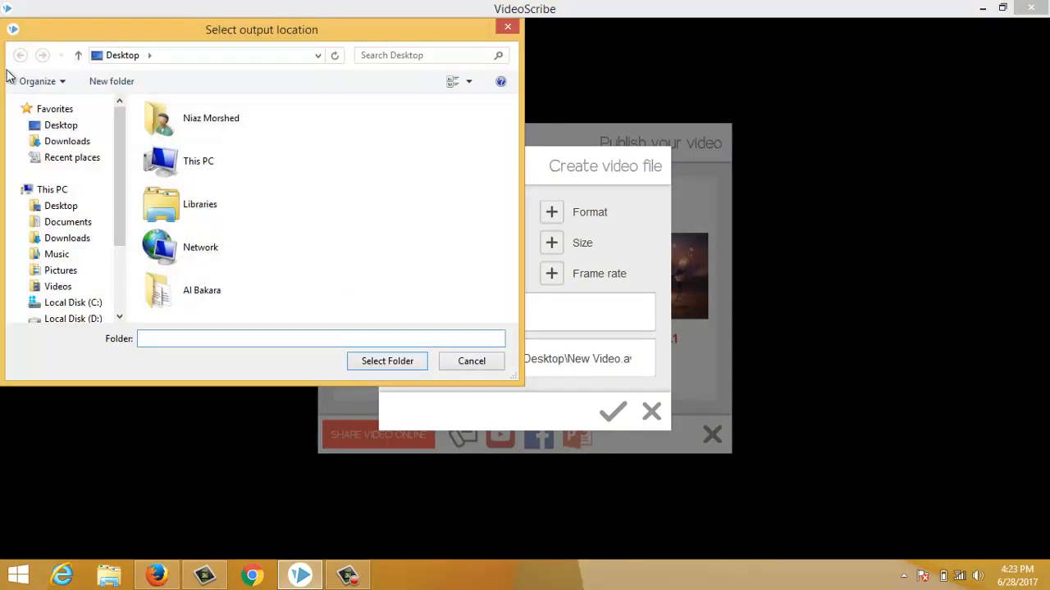
left_click(72, 128)
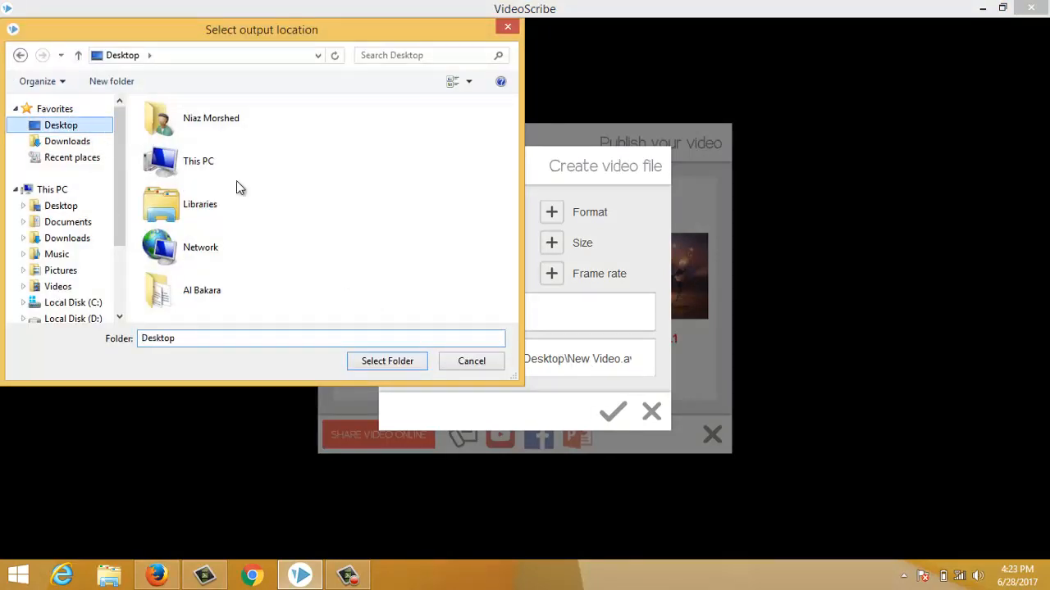
left_click(398, 366)
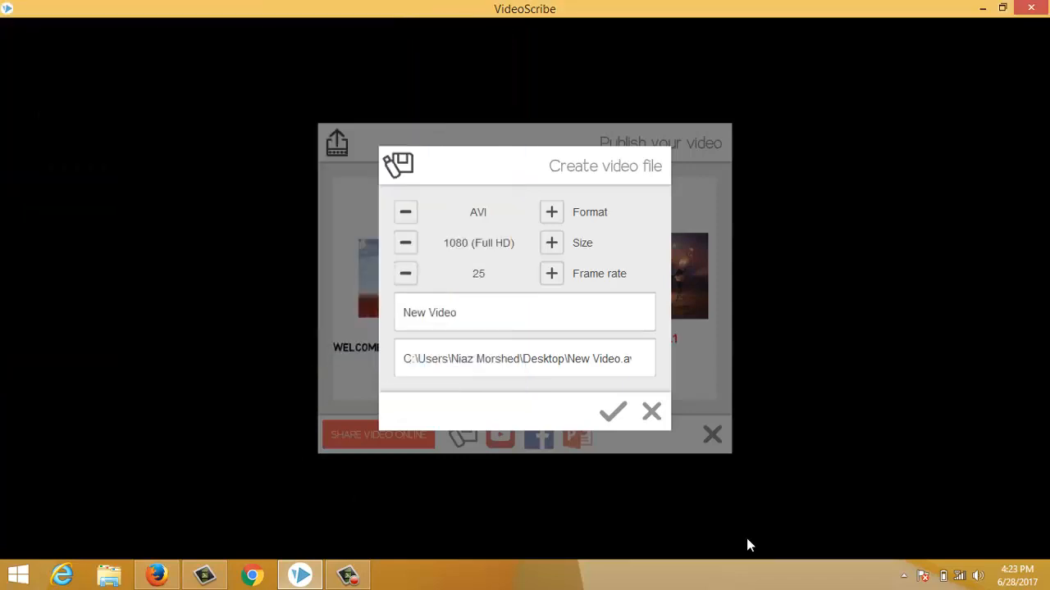
left_click(615, 414)
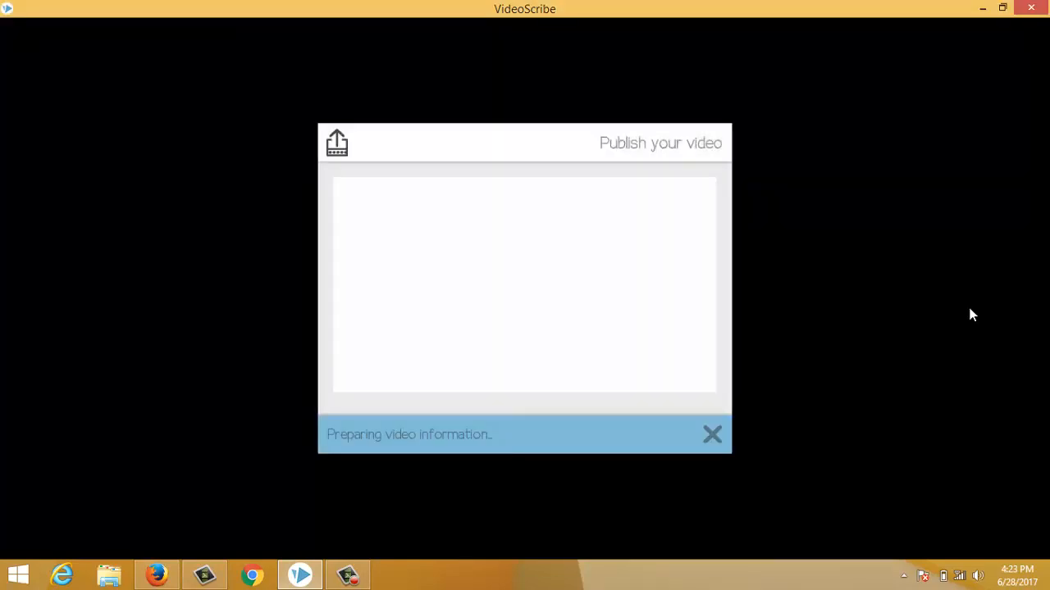